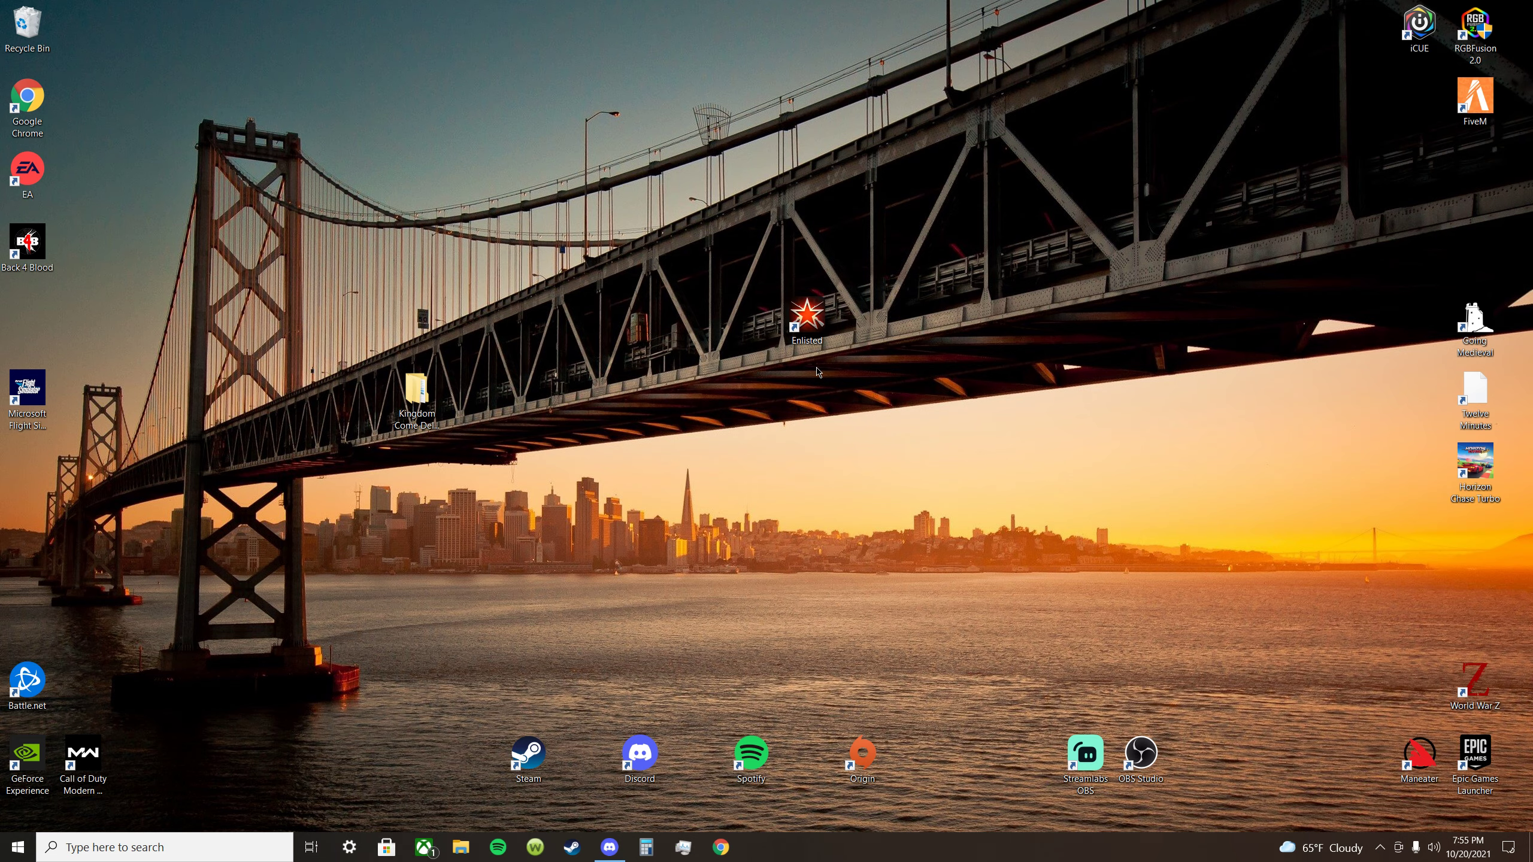
Open the Xbox app, dismiss the expiring-card notice and launch Back 4 Blood from its game page
left_click(425, 848)
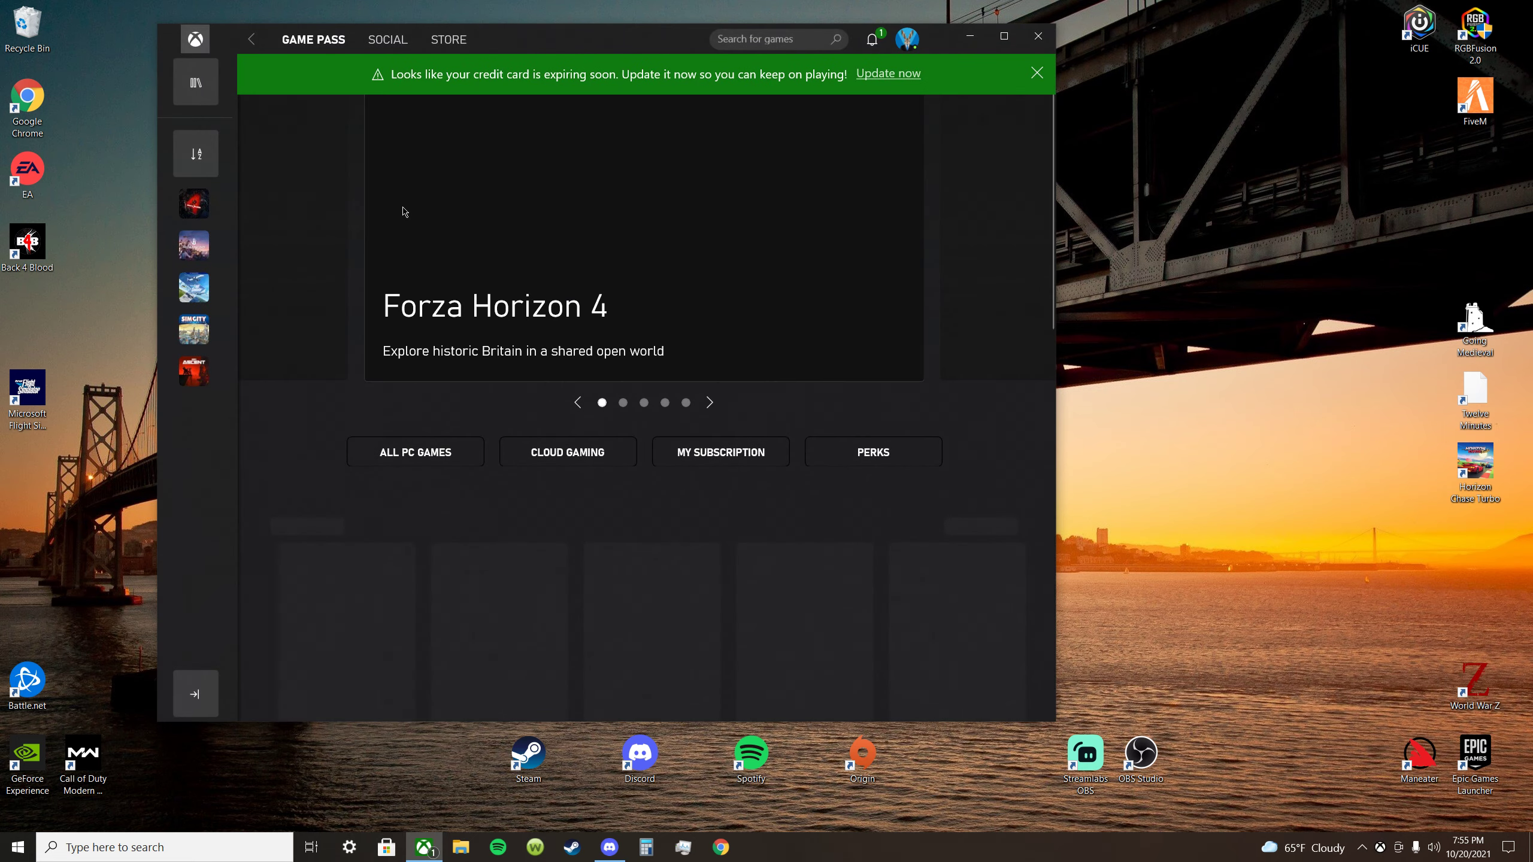
left_click(1036, 74)
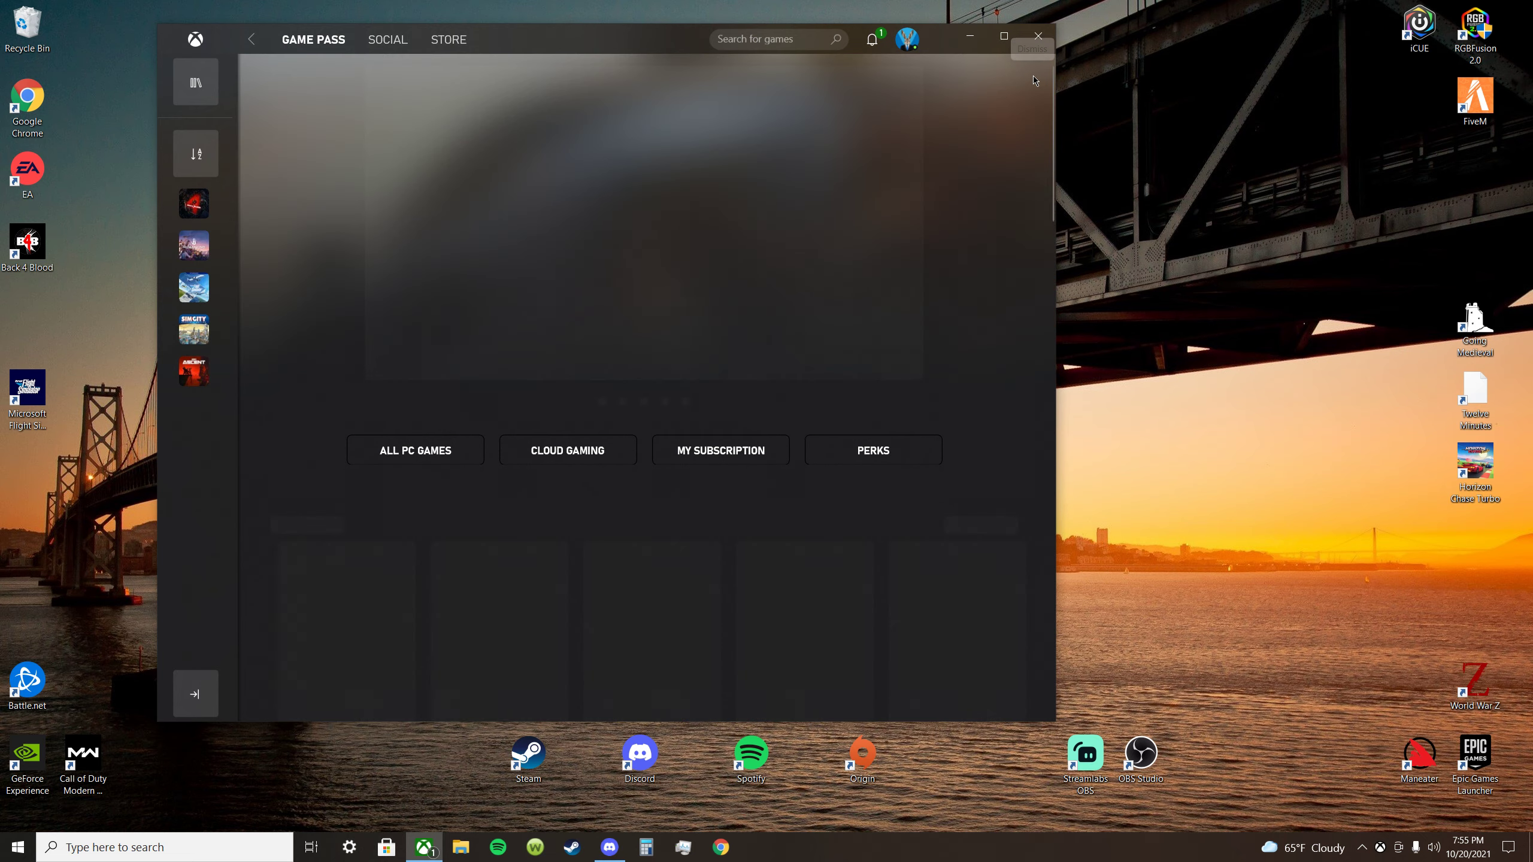
left_click(194, 208)
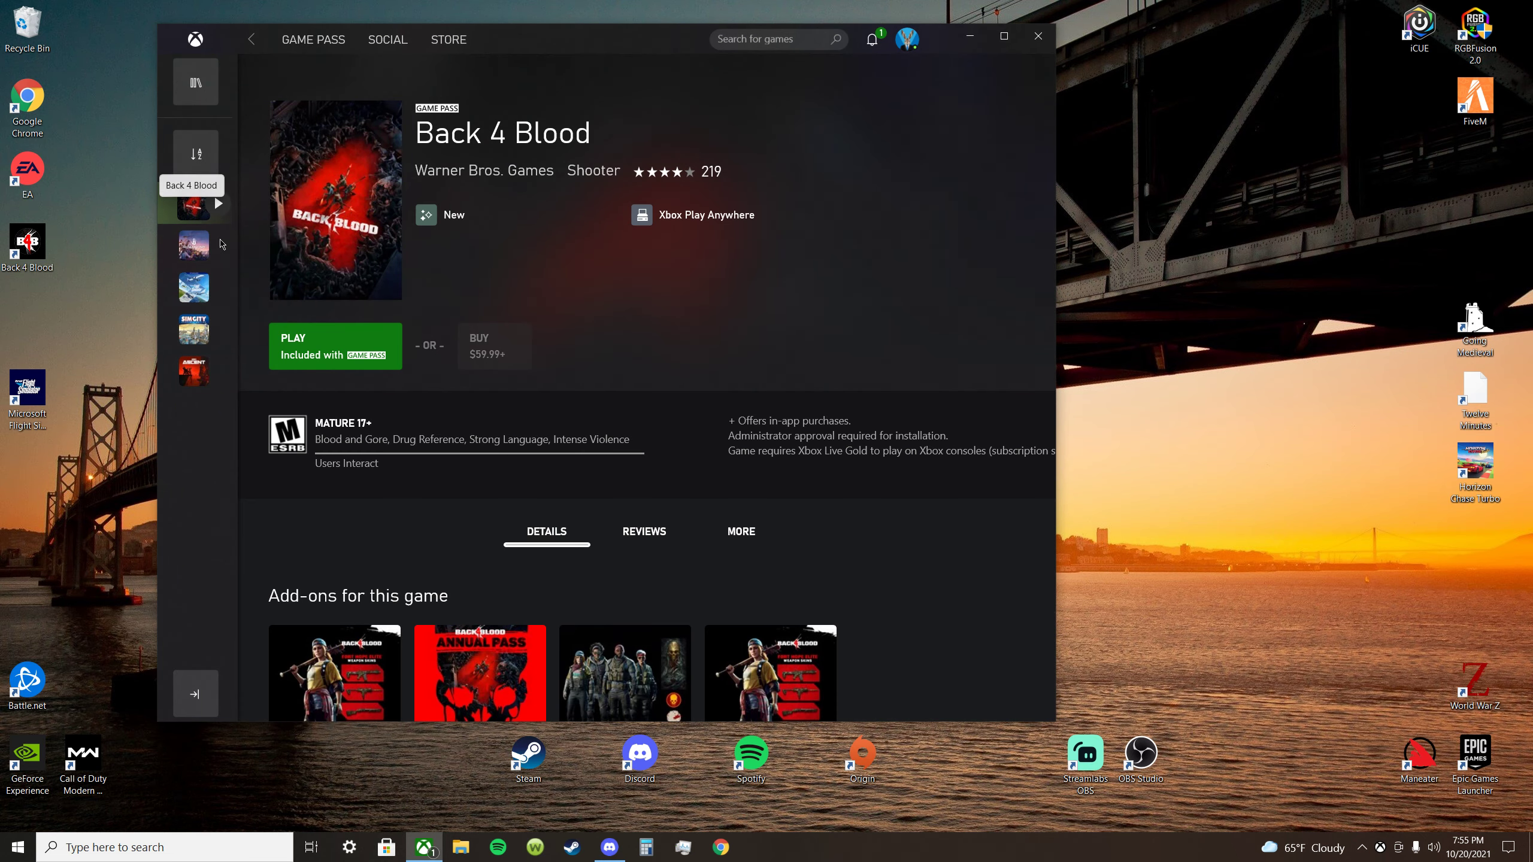
left_click(342, 362)
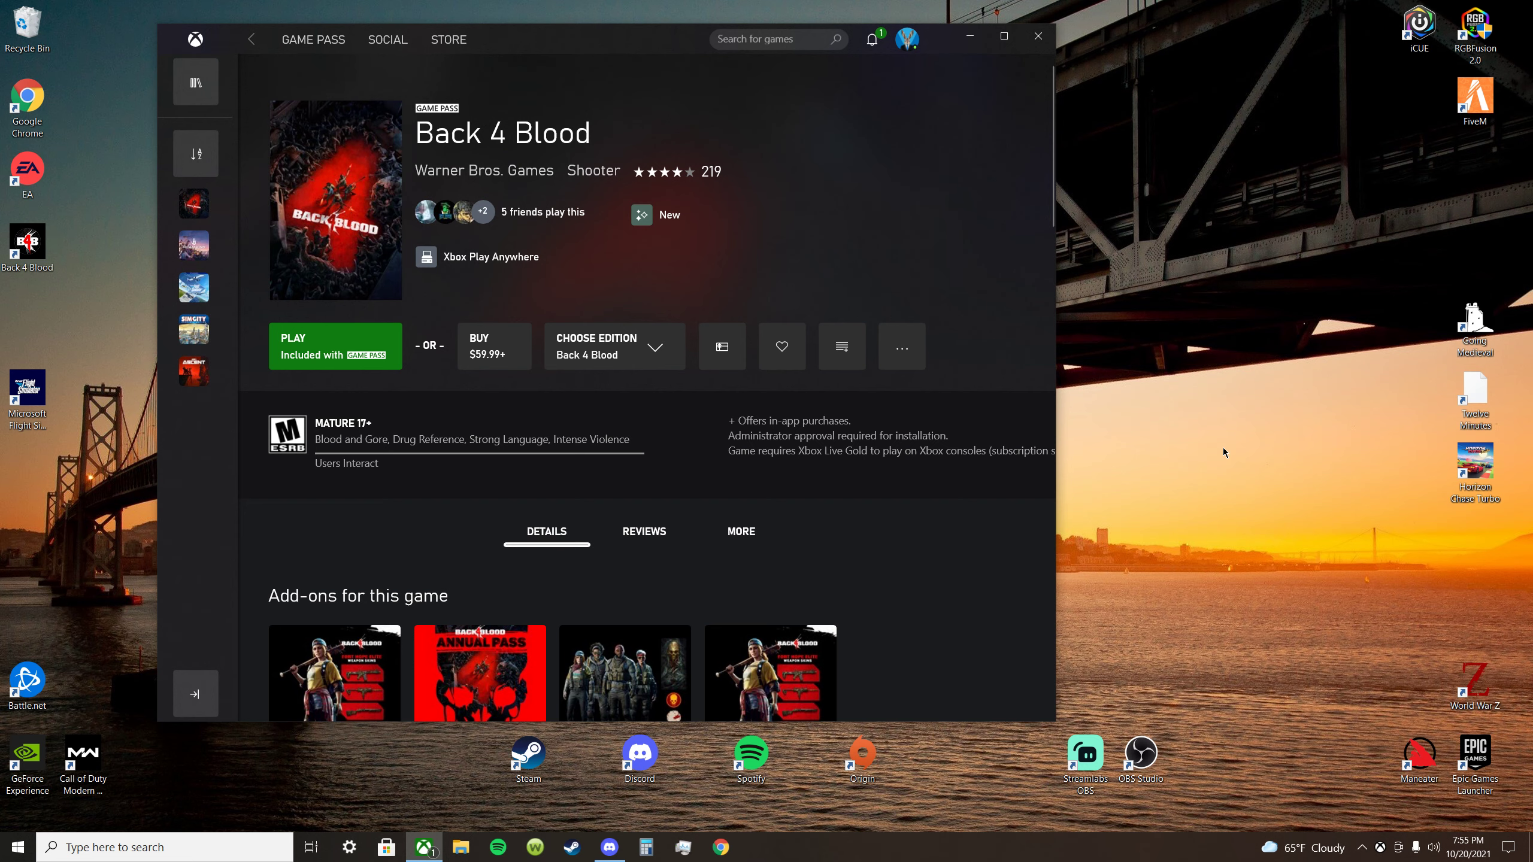
Look through the running processes in Task Manager for Back 4 Blood, and close Task Manager
left_click(685, 849)
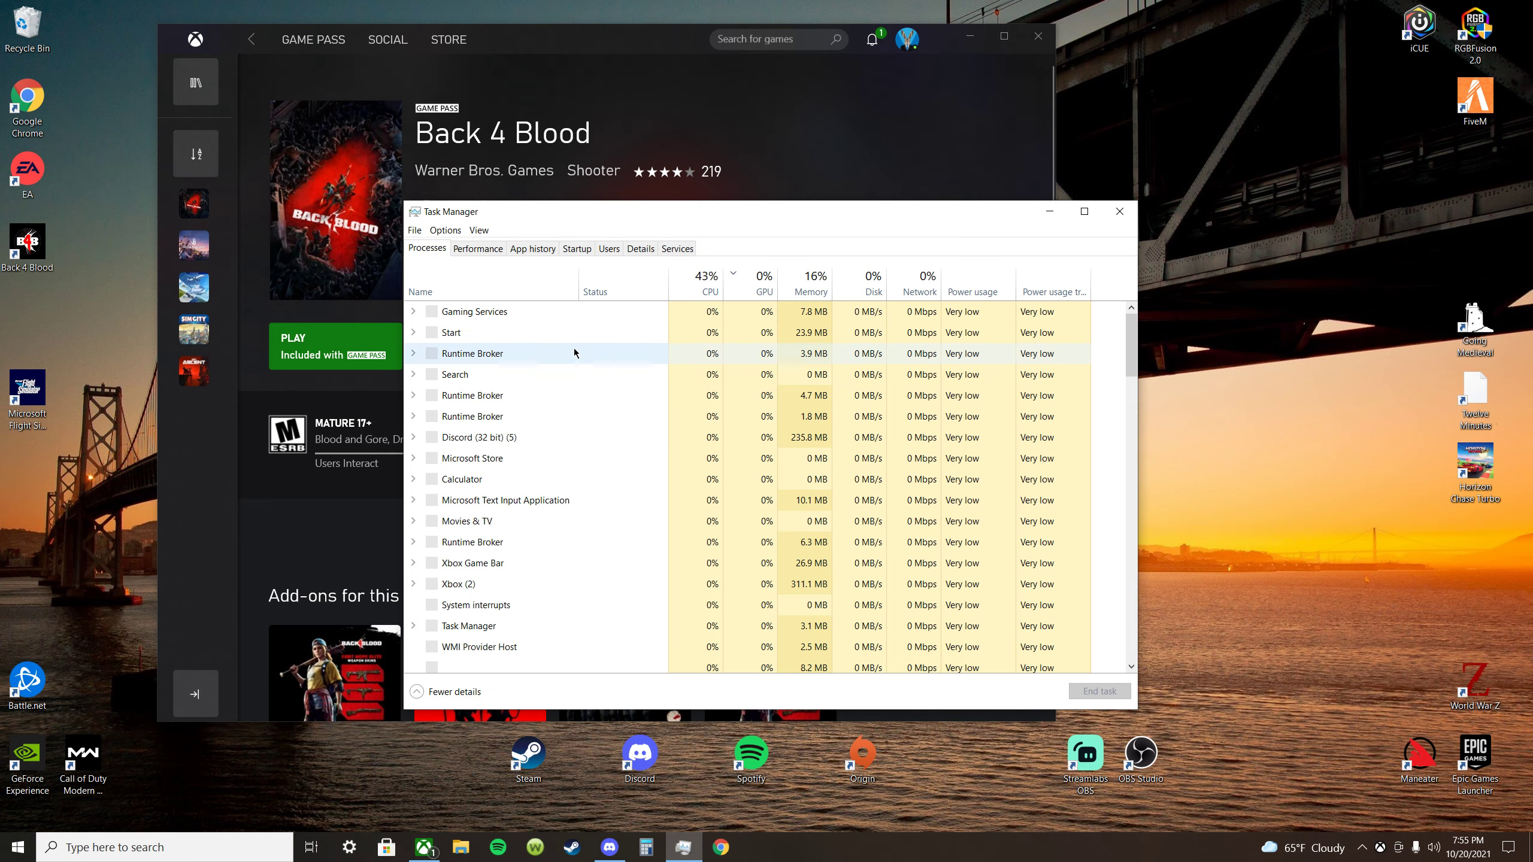
scroll(561, 327, "down", 10)
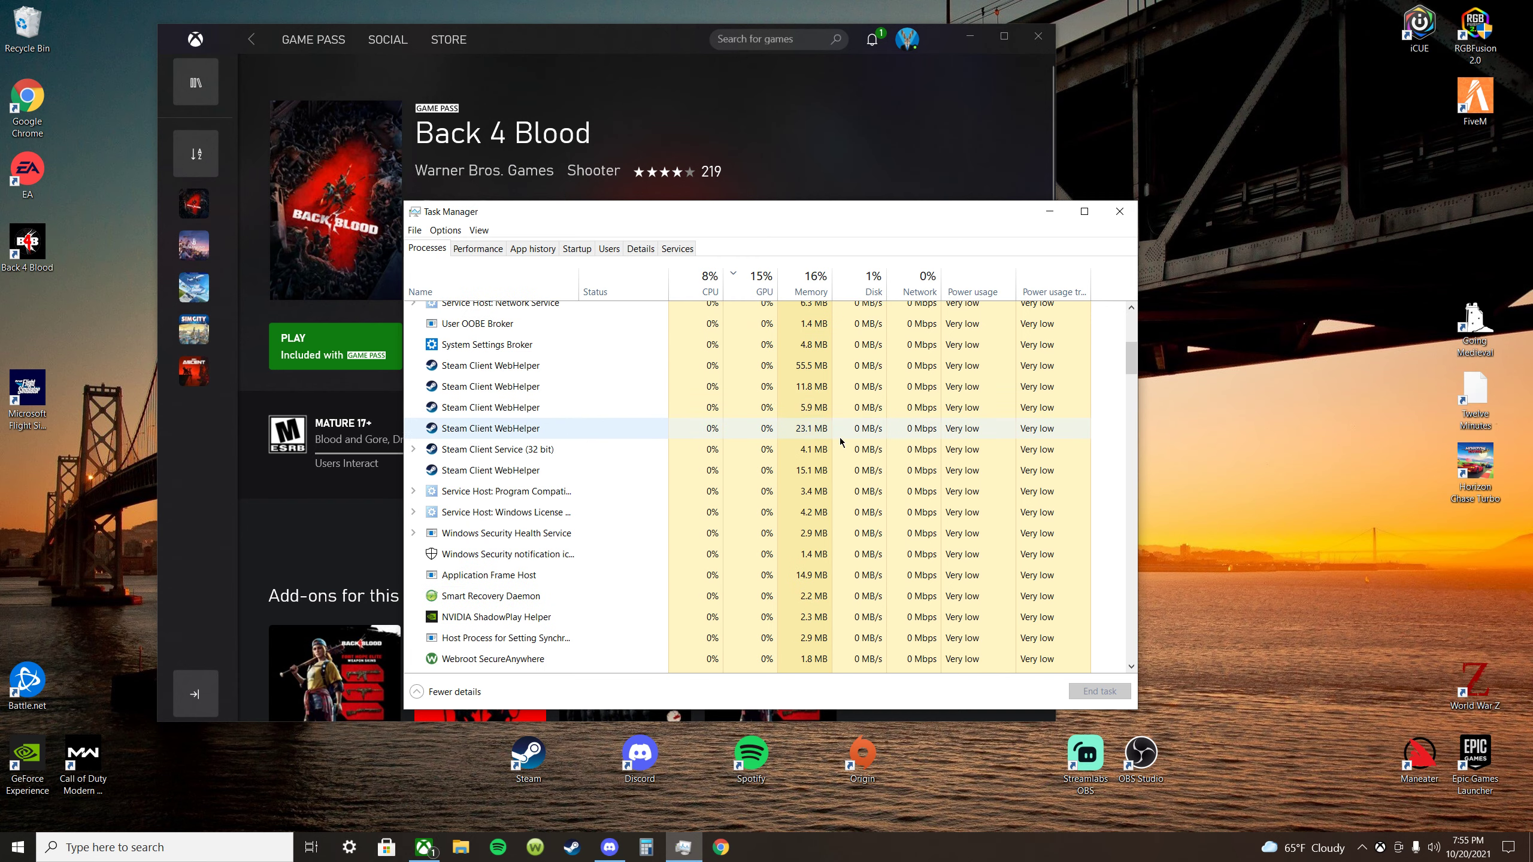
left_click_drag(1131, 385, 1117, 290)
left_click(1118, 212)
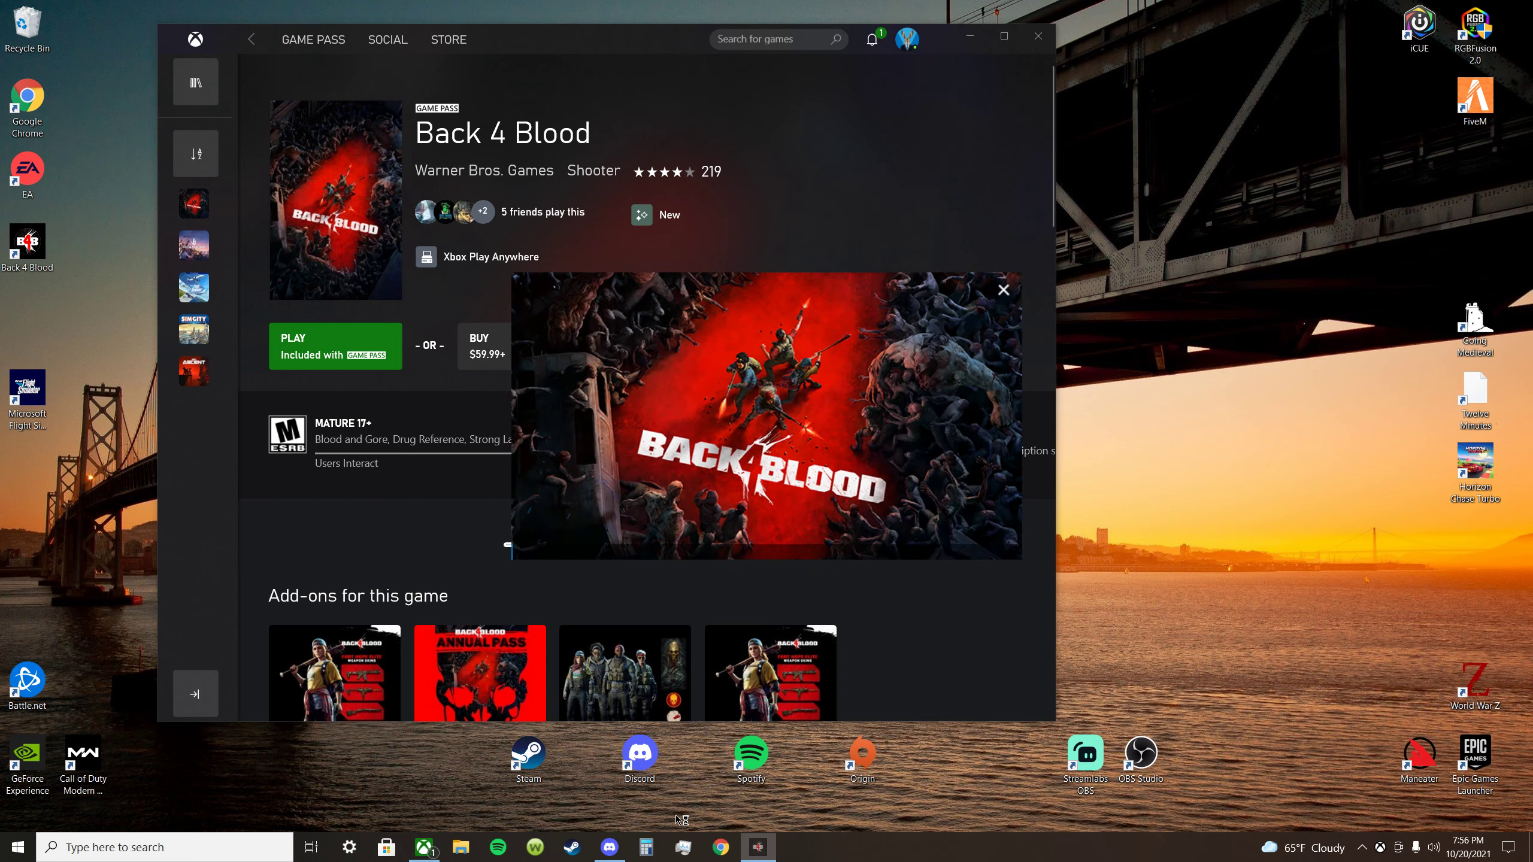
Check the Back 4 Blood process and its neighbouring processes in Task Manager while the game starts, and close Task Manager
left_click(683, 848)
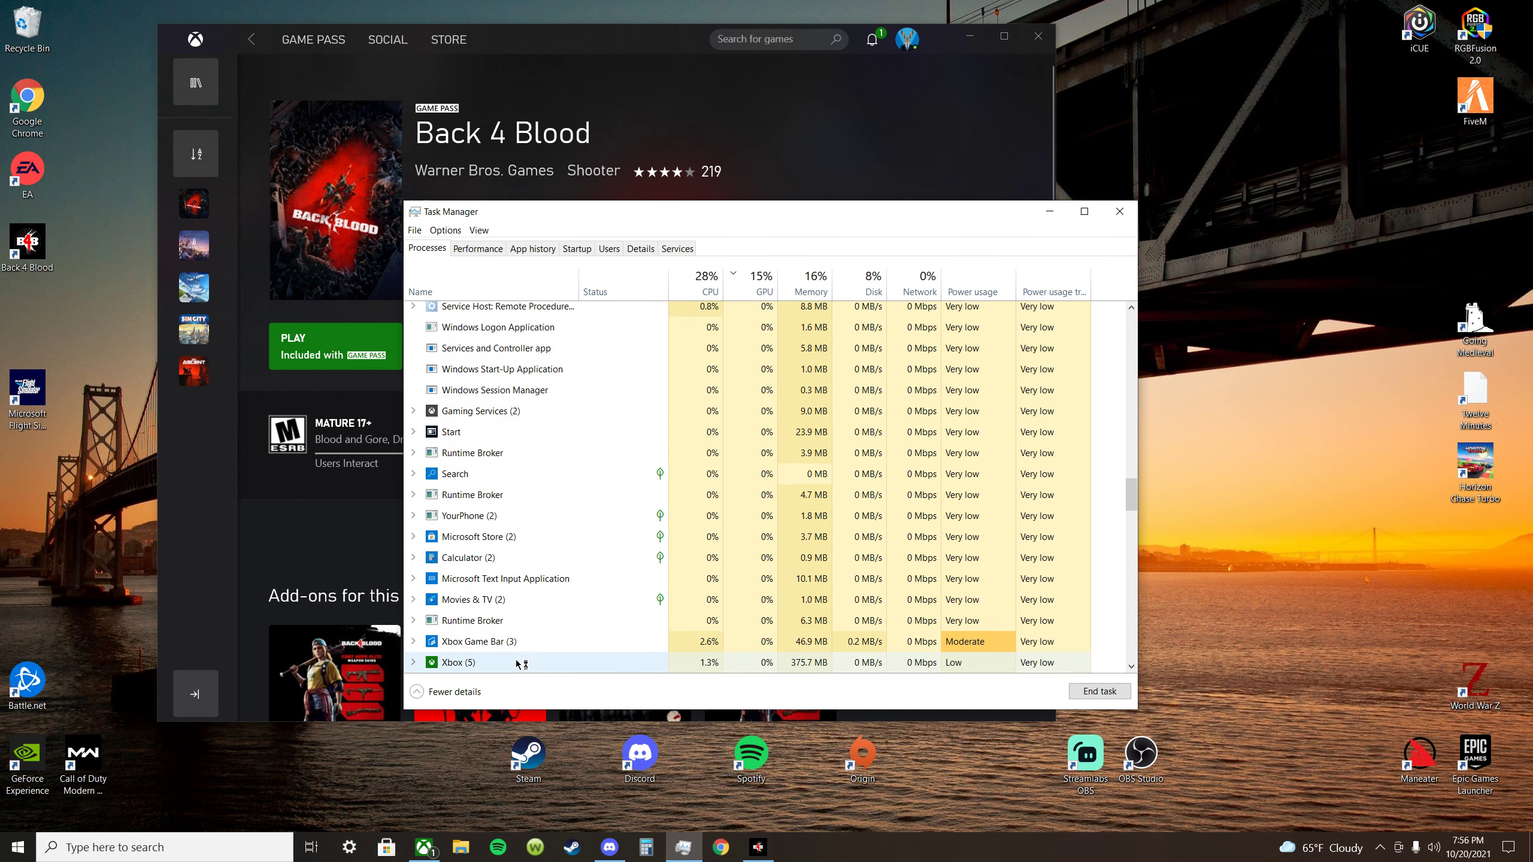
scroll(548, 516, "up", 3)
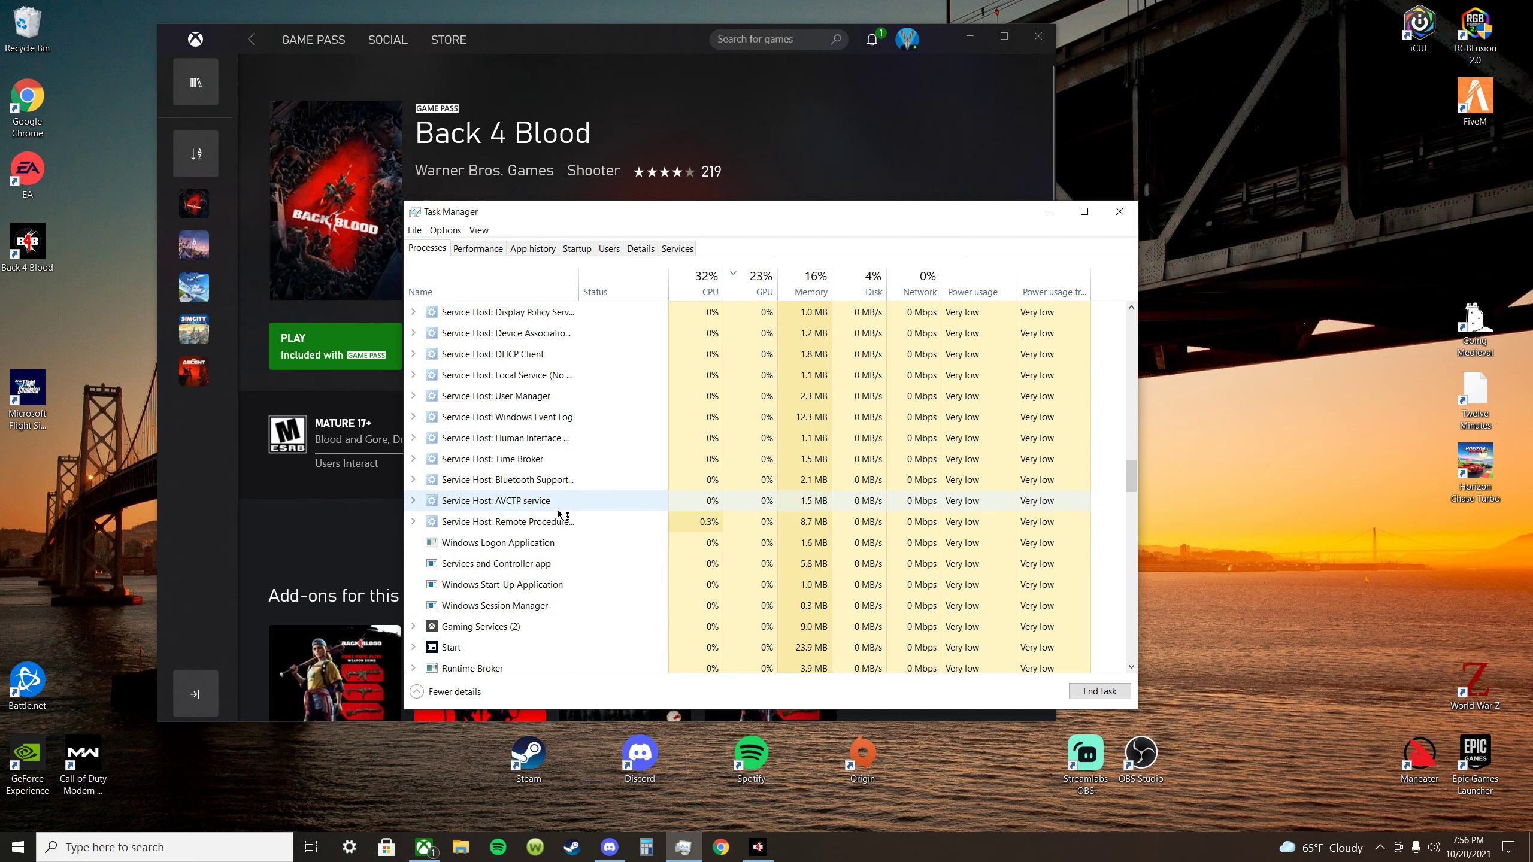
scroll(570, 561, "down", 10)
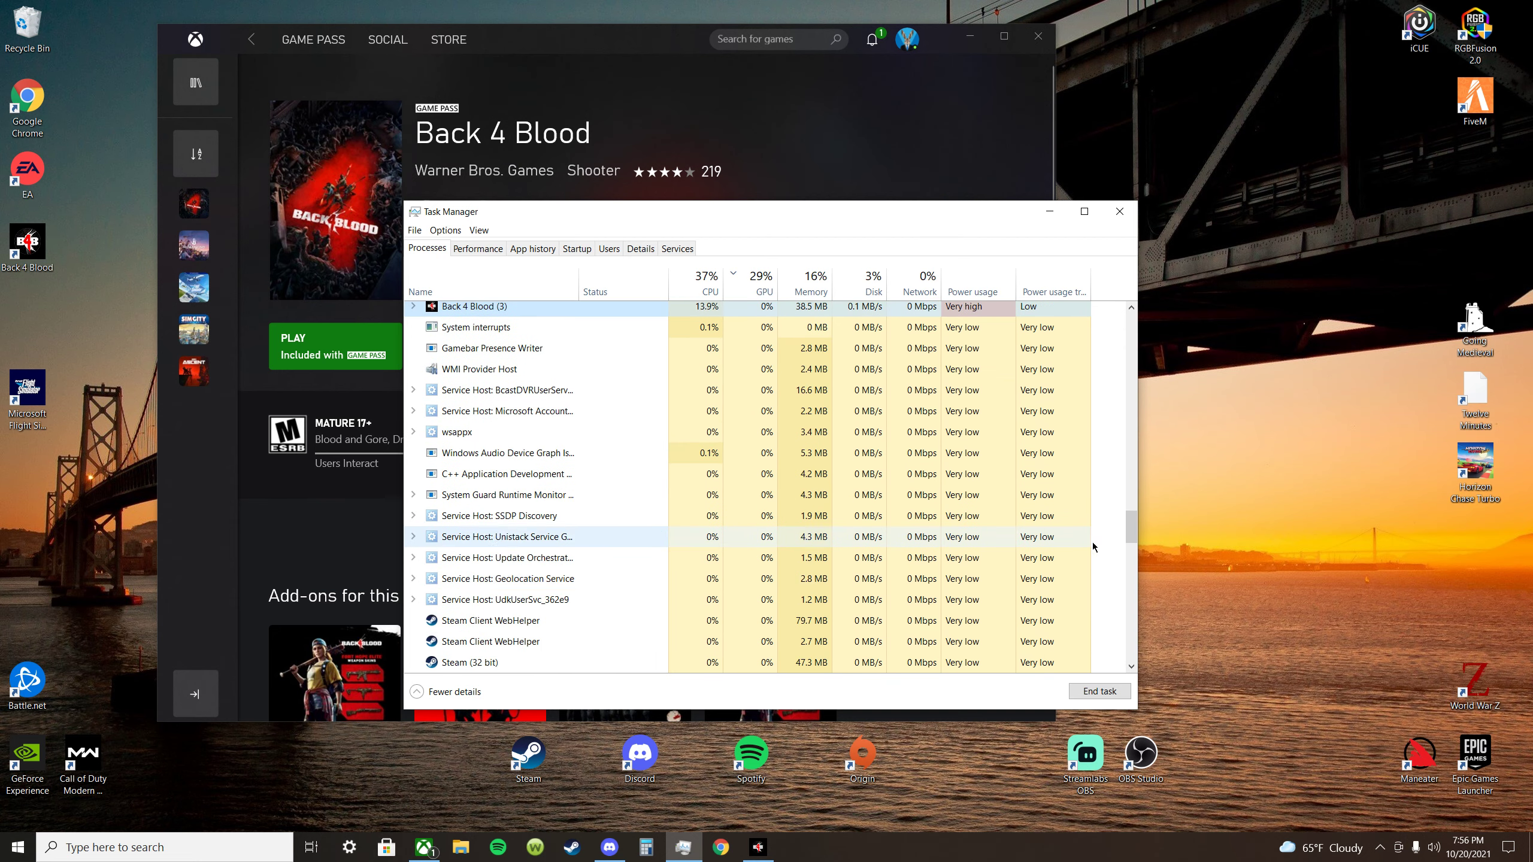
scroll(724, 423, "up", 1)
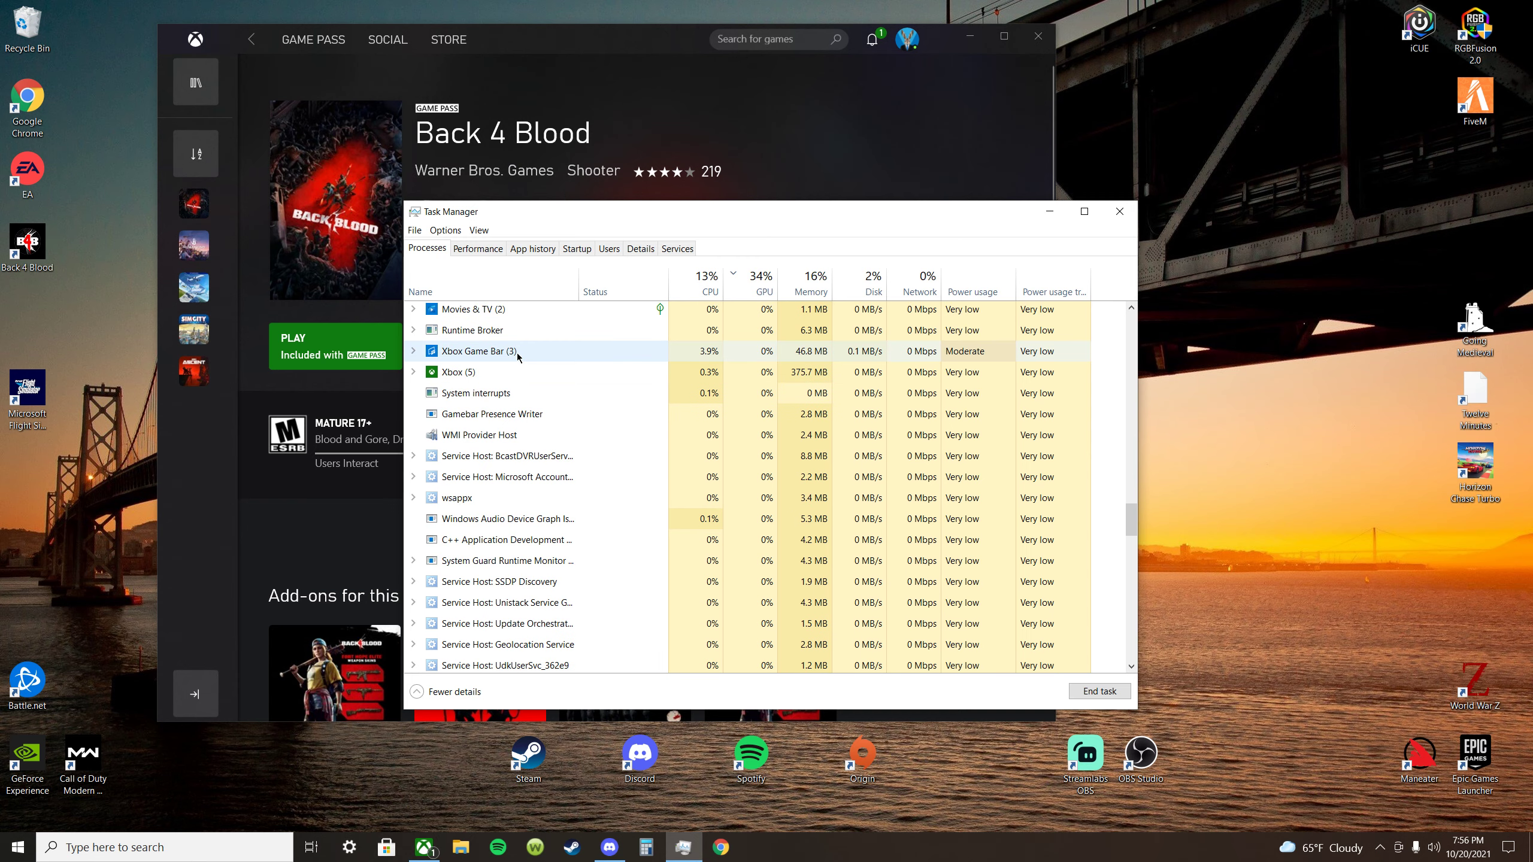
left_click(1119, 213)
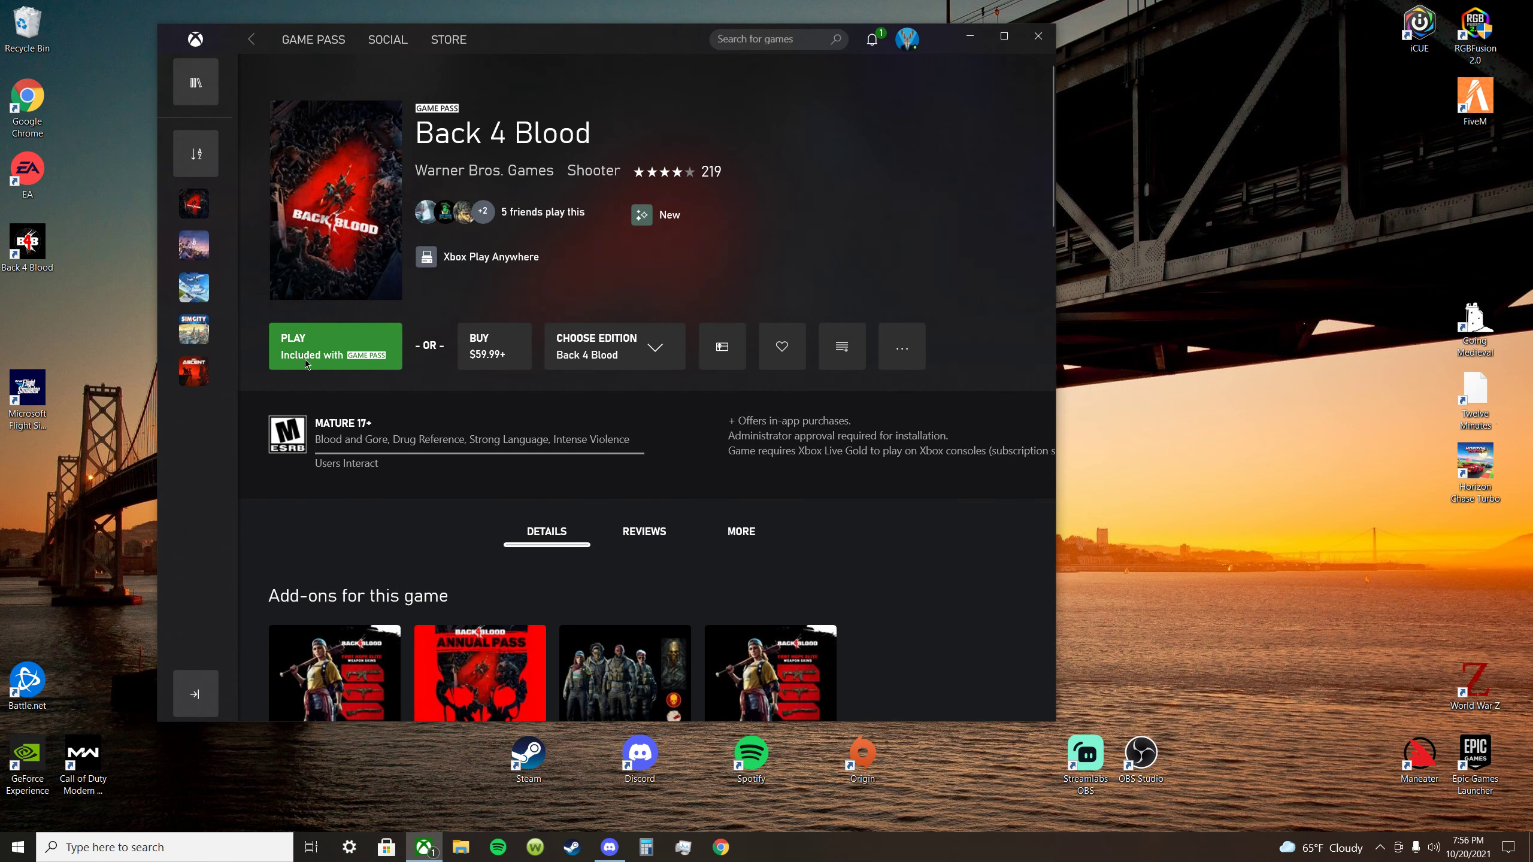
Try to run the Back 4 Blood desktop shortcut as administrator
right_click(27, 245)
left_click(106, 349)
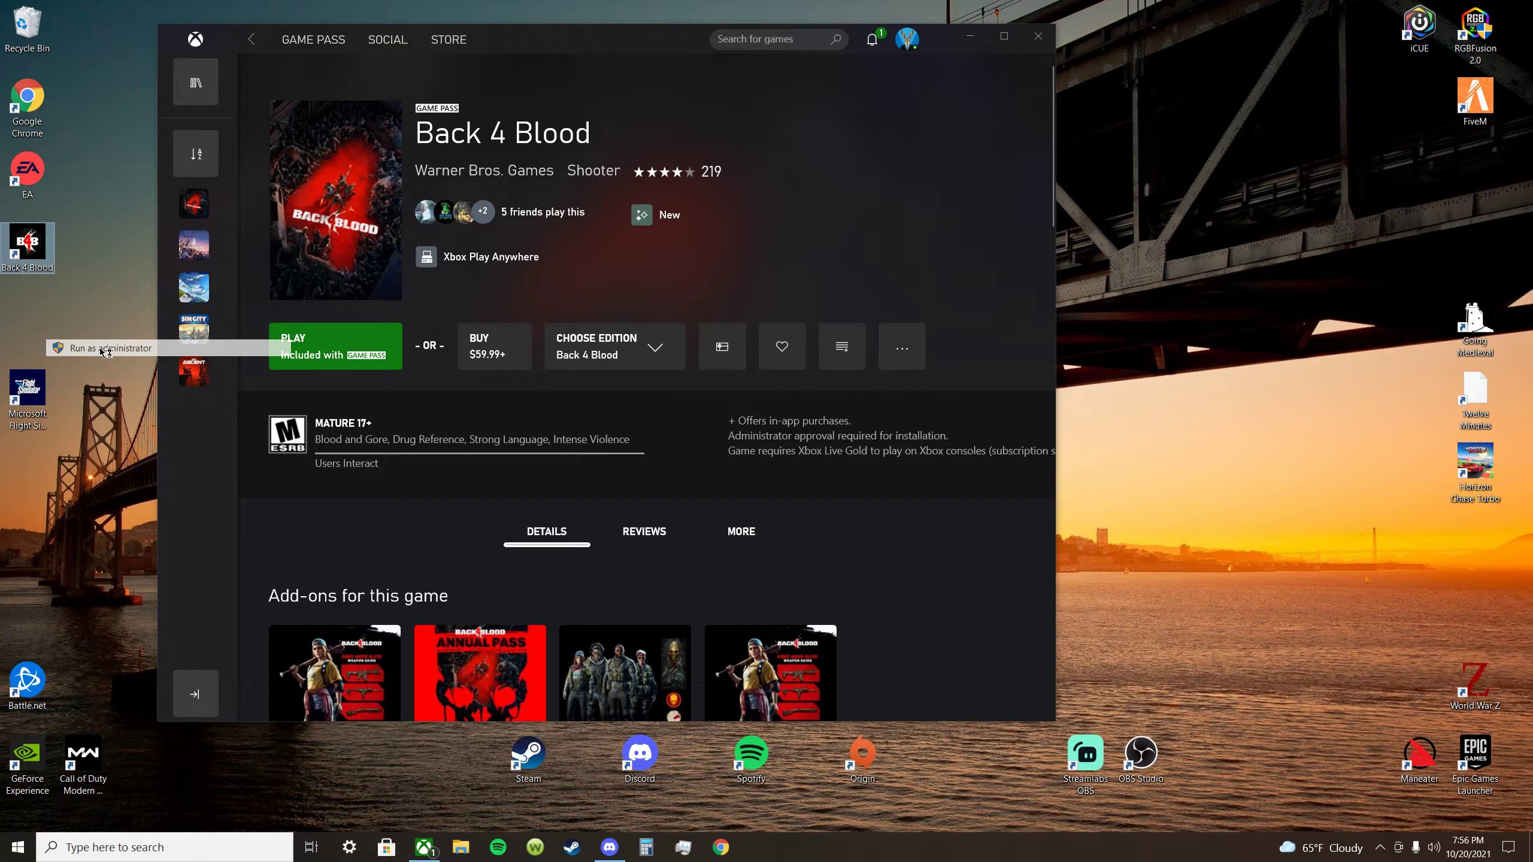
left_click(694, 524)
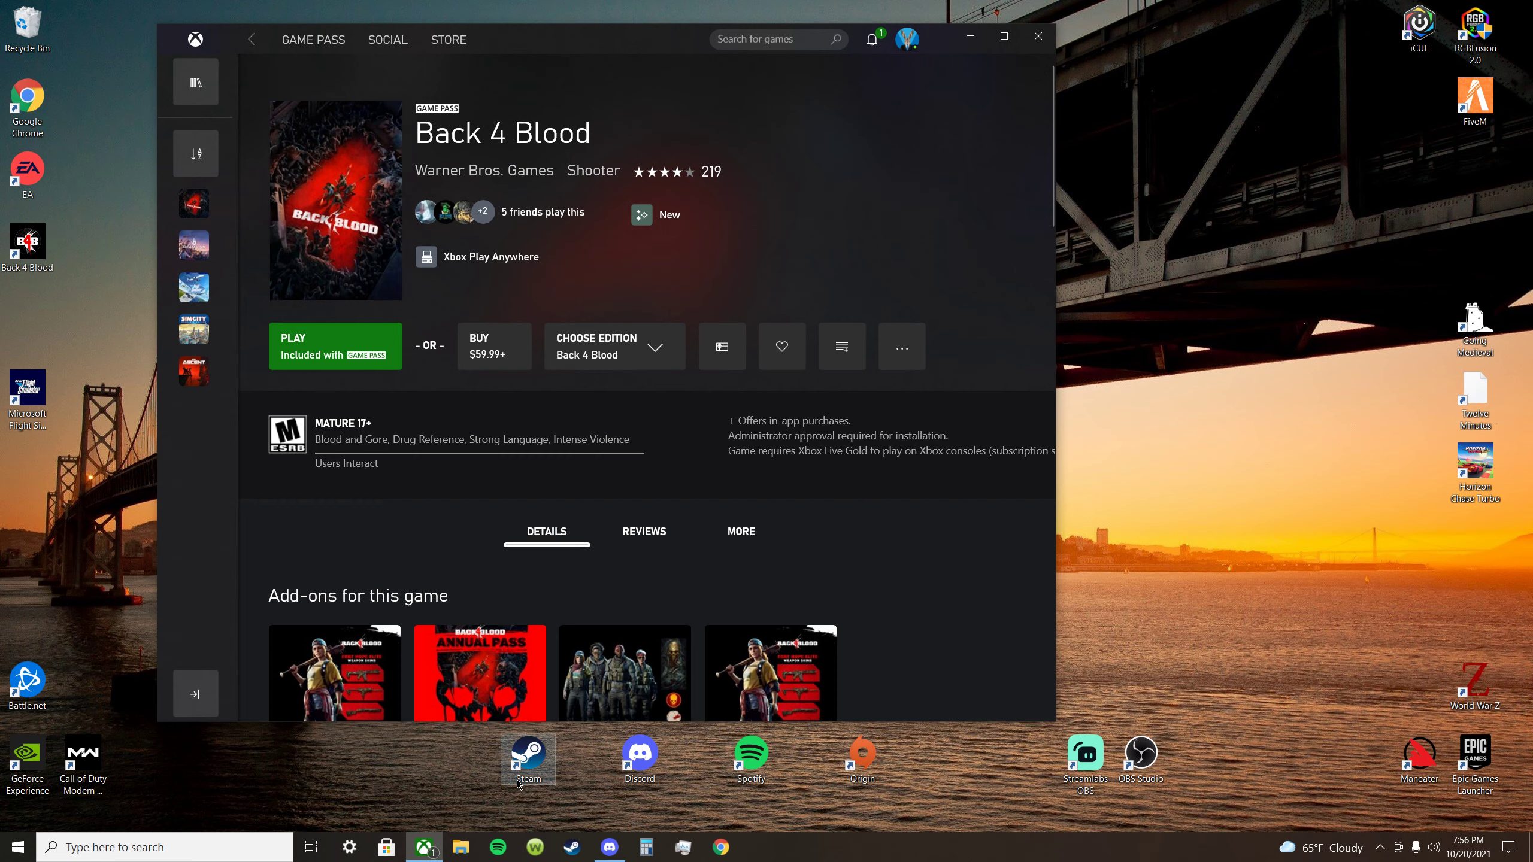
Turn off the Firewall shield in Webroot SecureAnywhere, entering the displayed captcha characters, and close Webroot
left_click(535, 847)
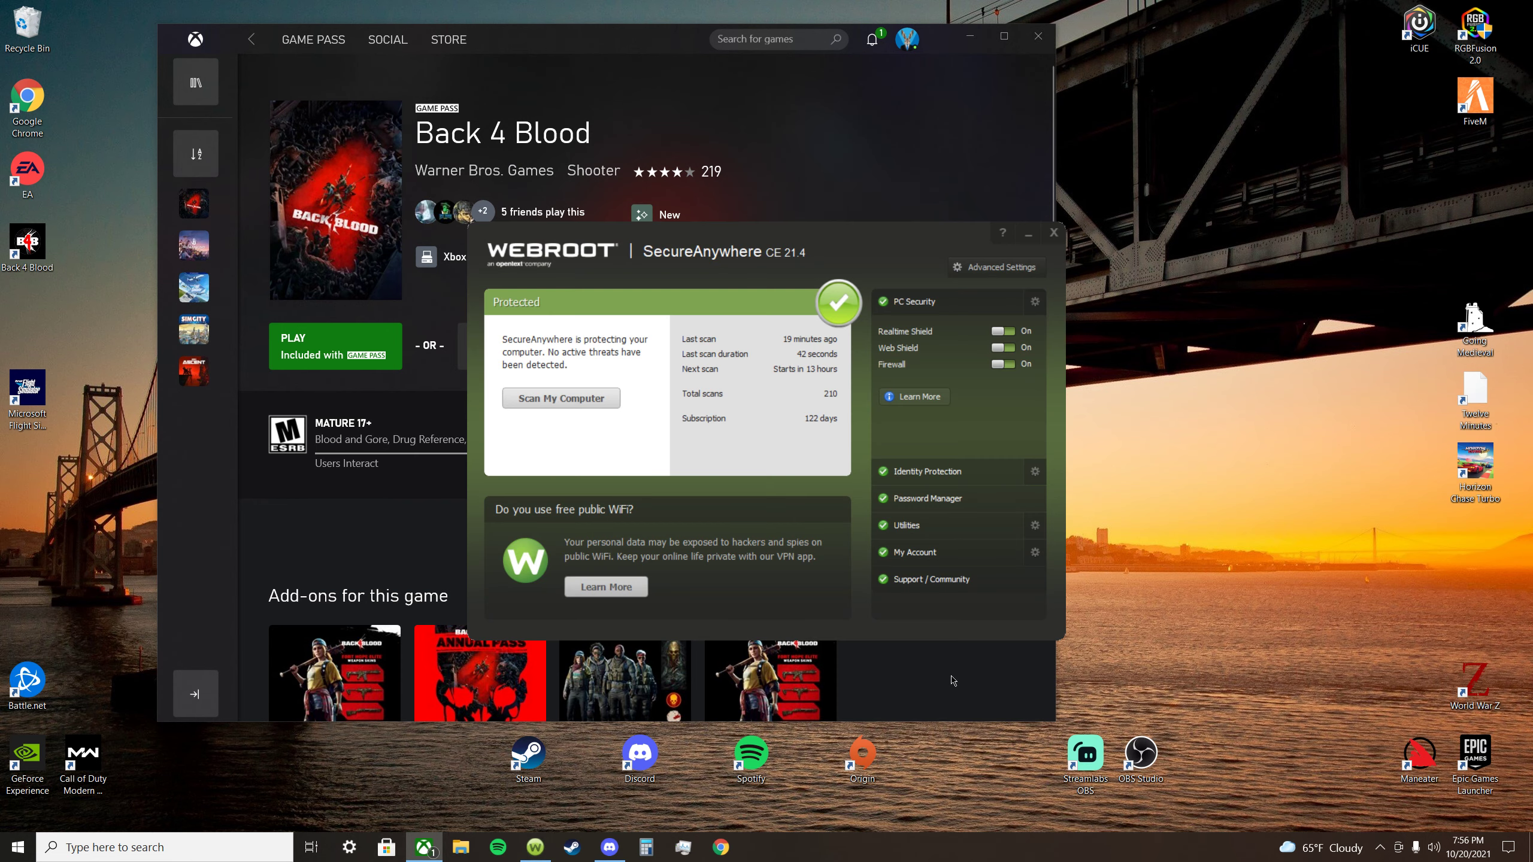
left_click(1003, 364)
type("d")
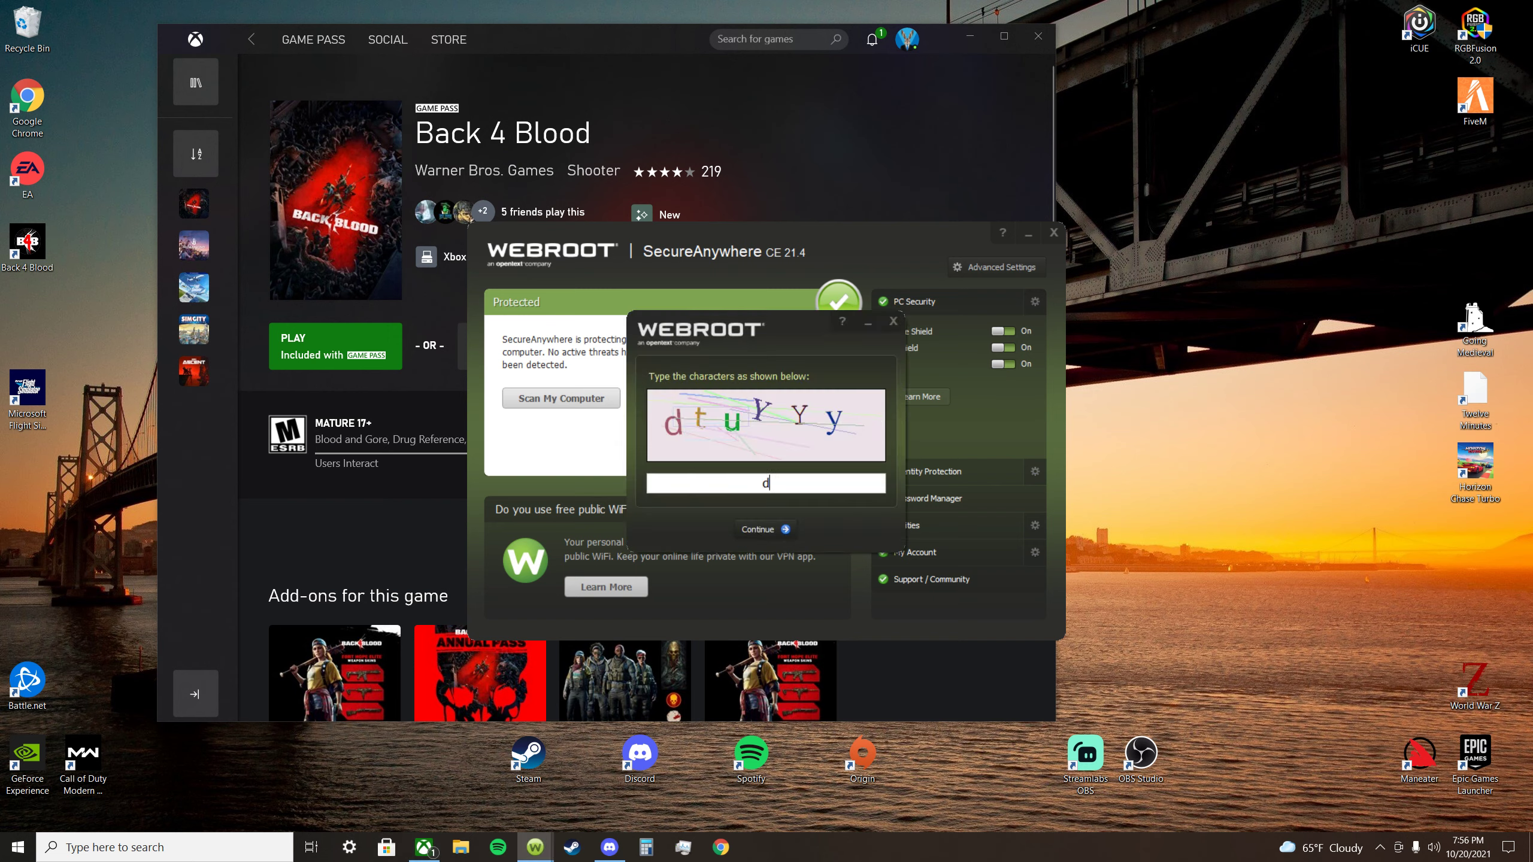
type("tuyyy")
left_click(759, 533)
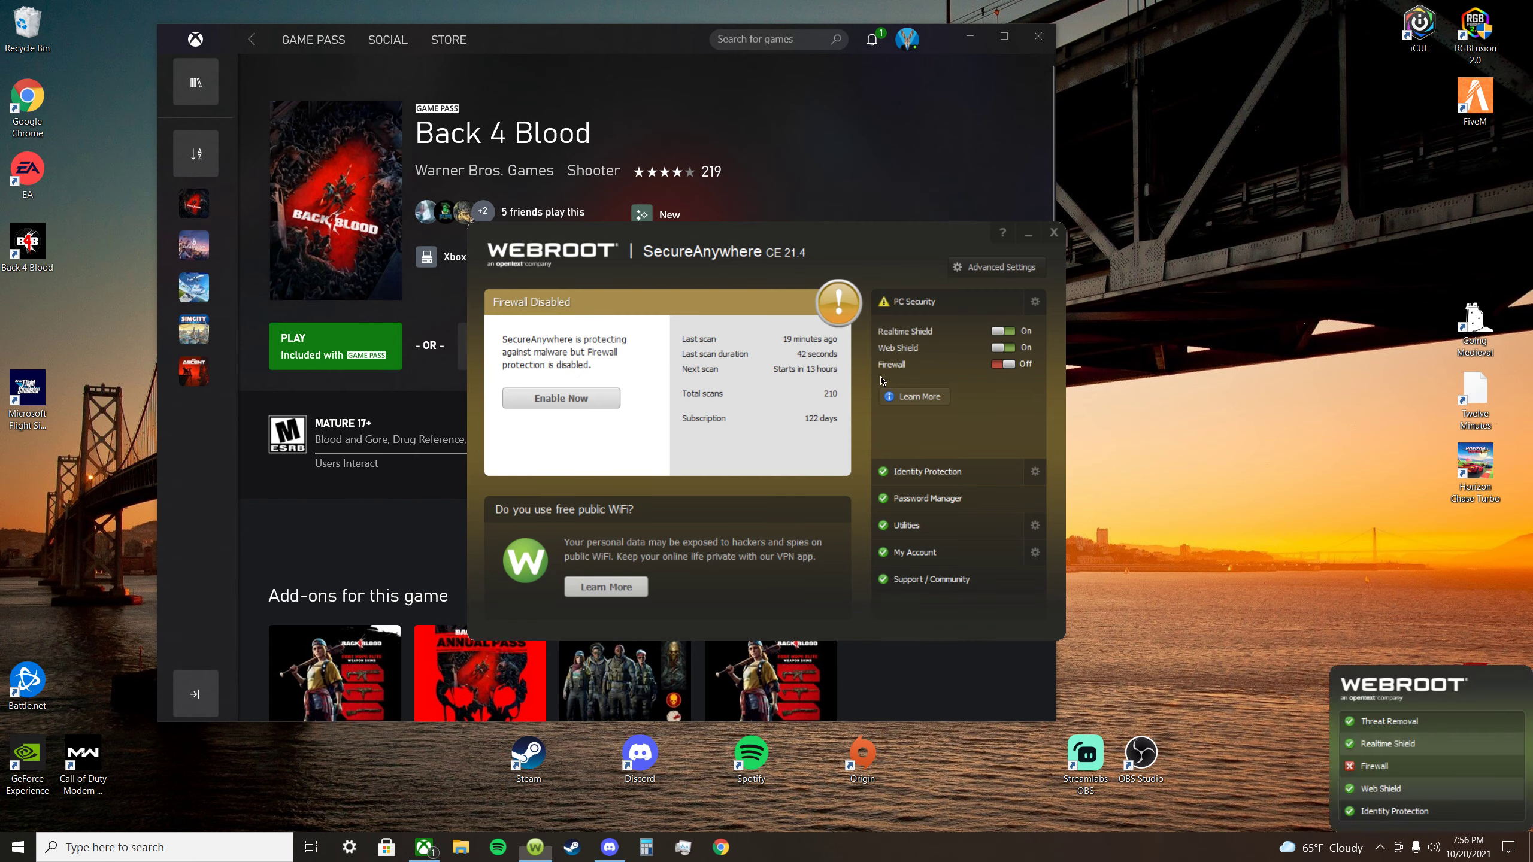
left_click(1054, 233)
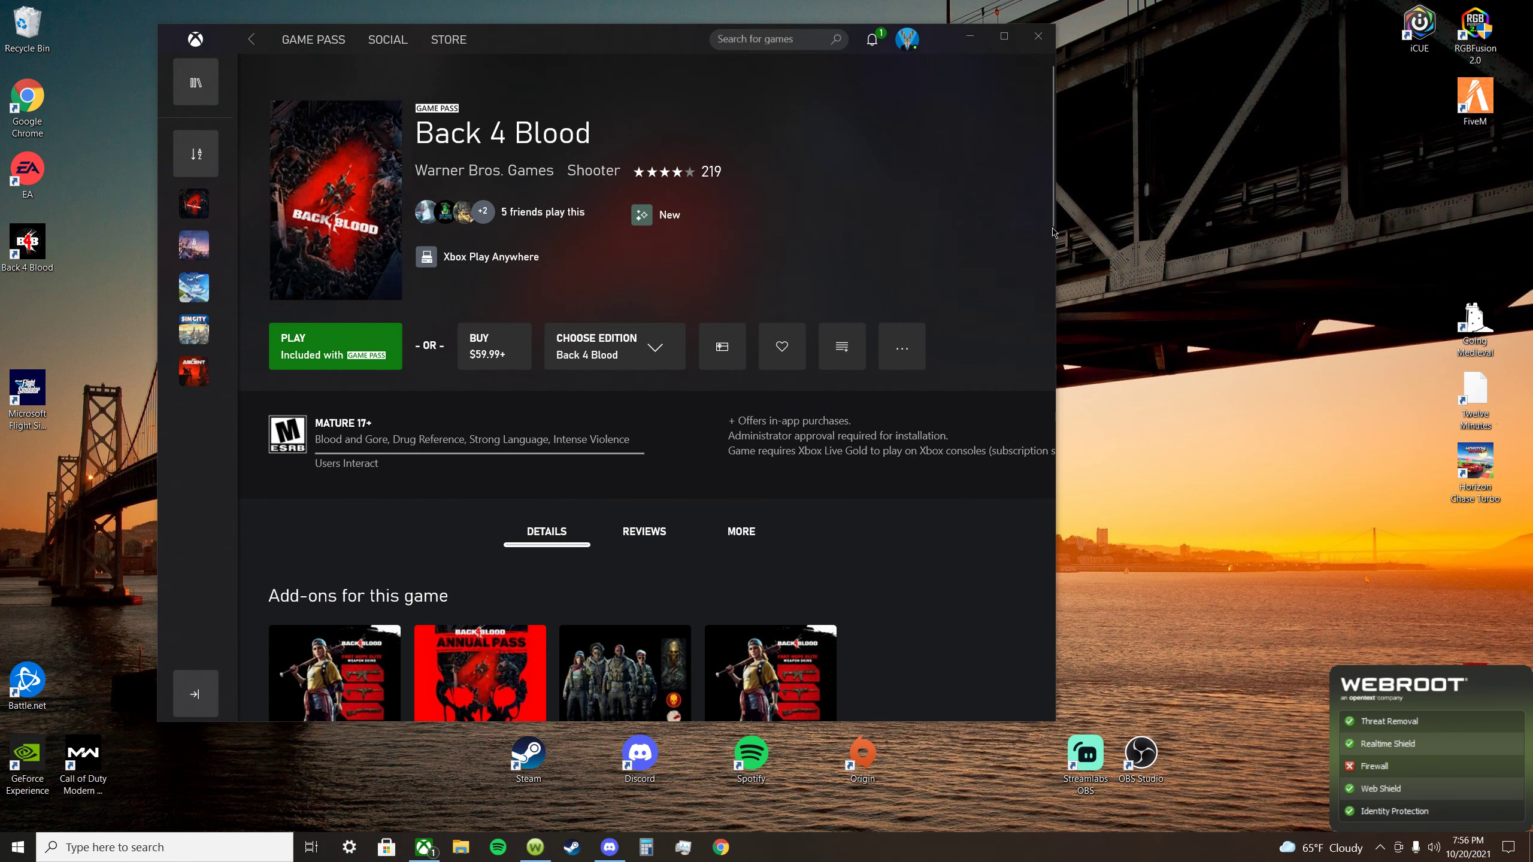
Launch Back 4 Blood again from the Xbox app and check its process in Task Manager
left_click(338, 337)
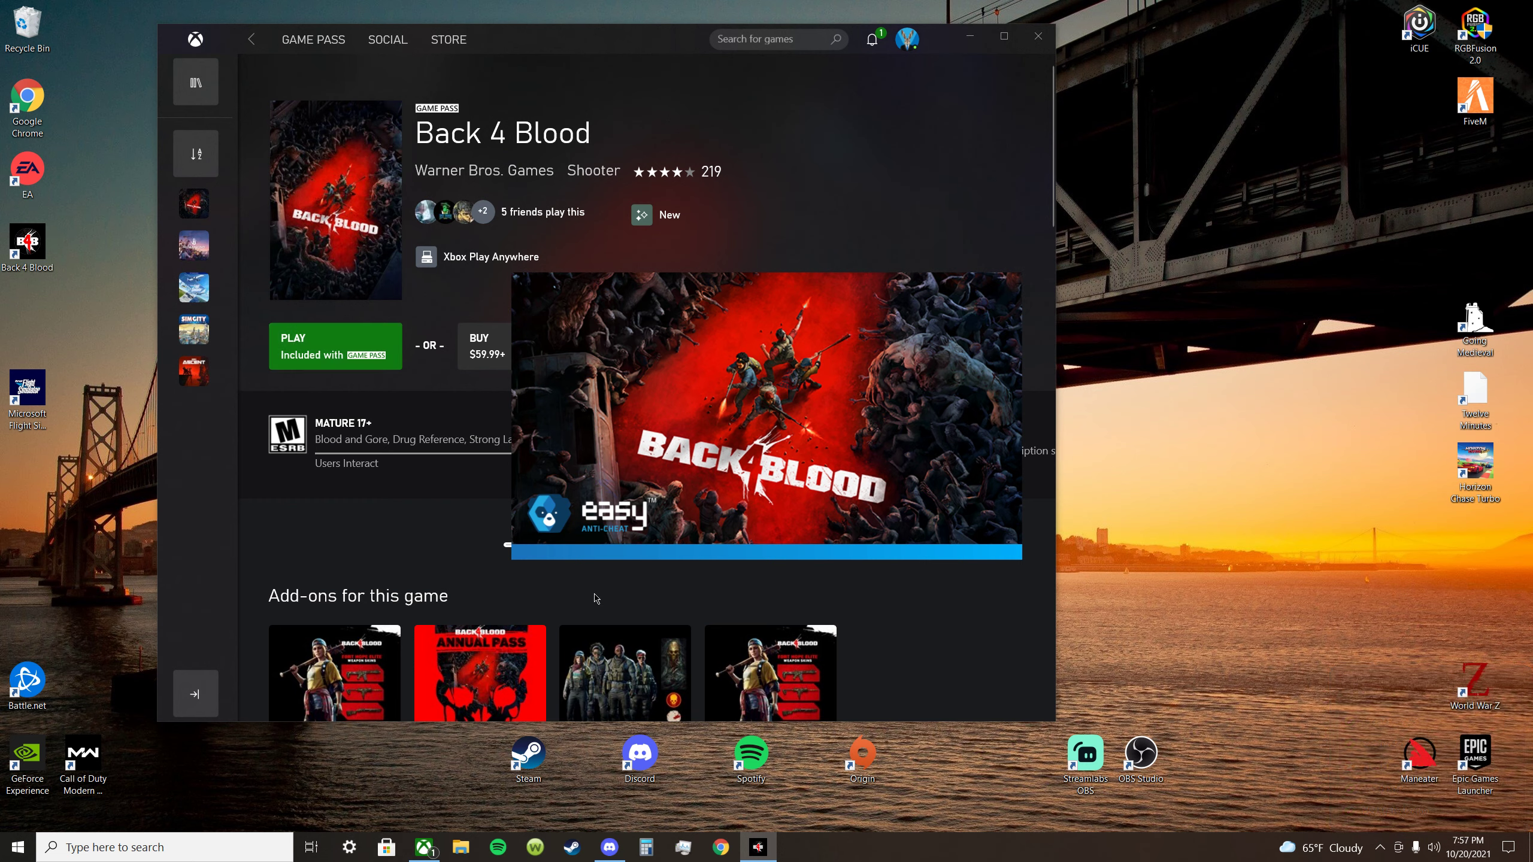
left_click(678, 845)
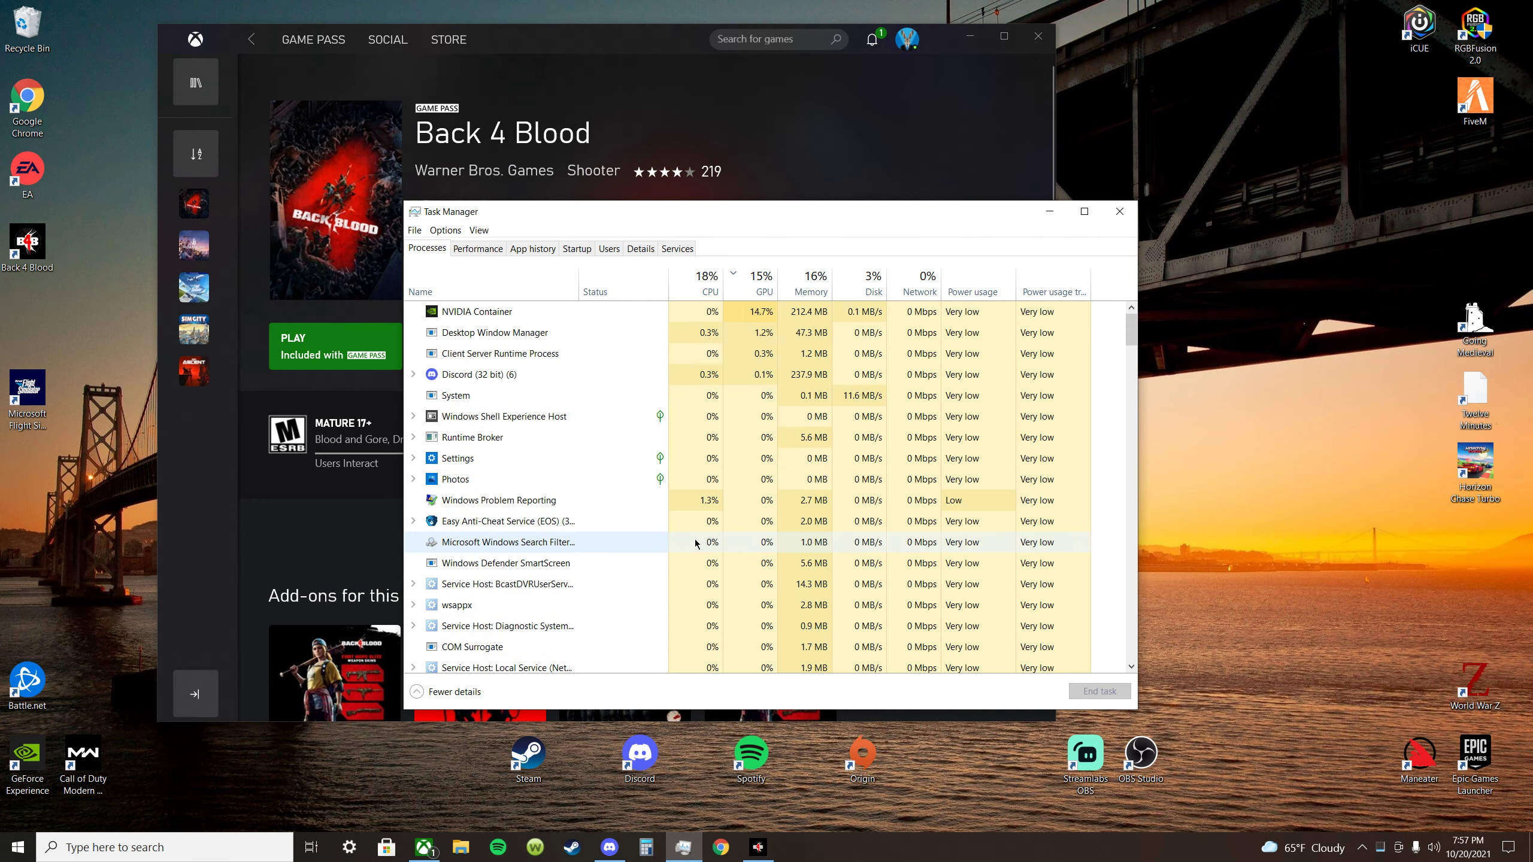
left_click(694, 535)
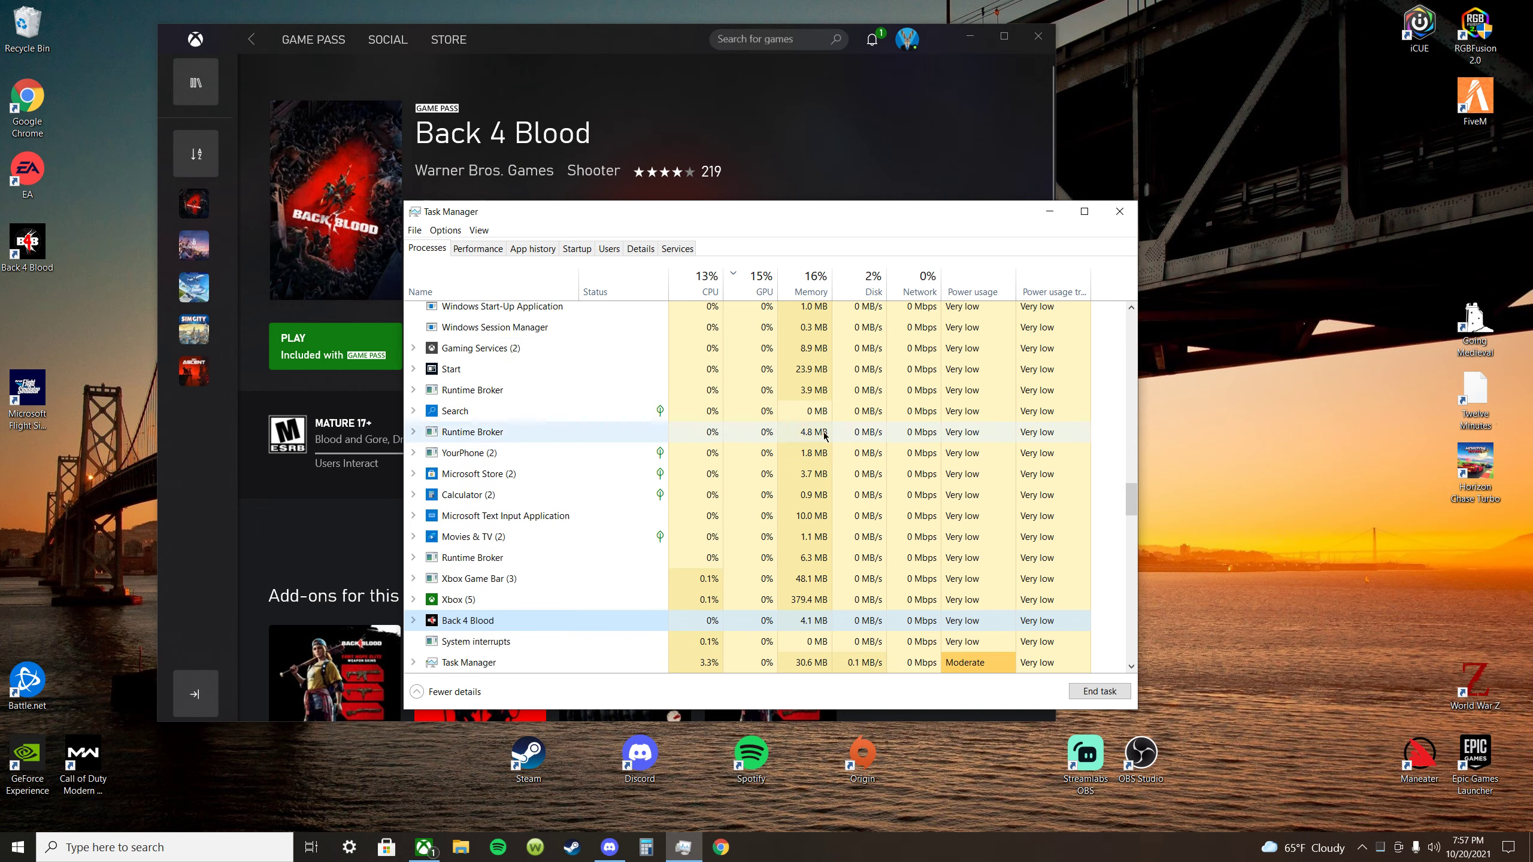
left_click(1121, 212)
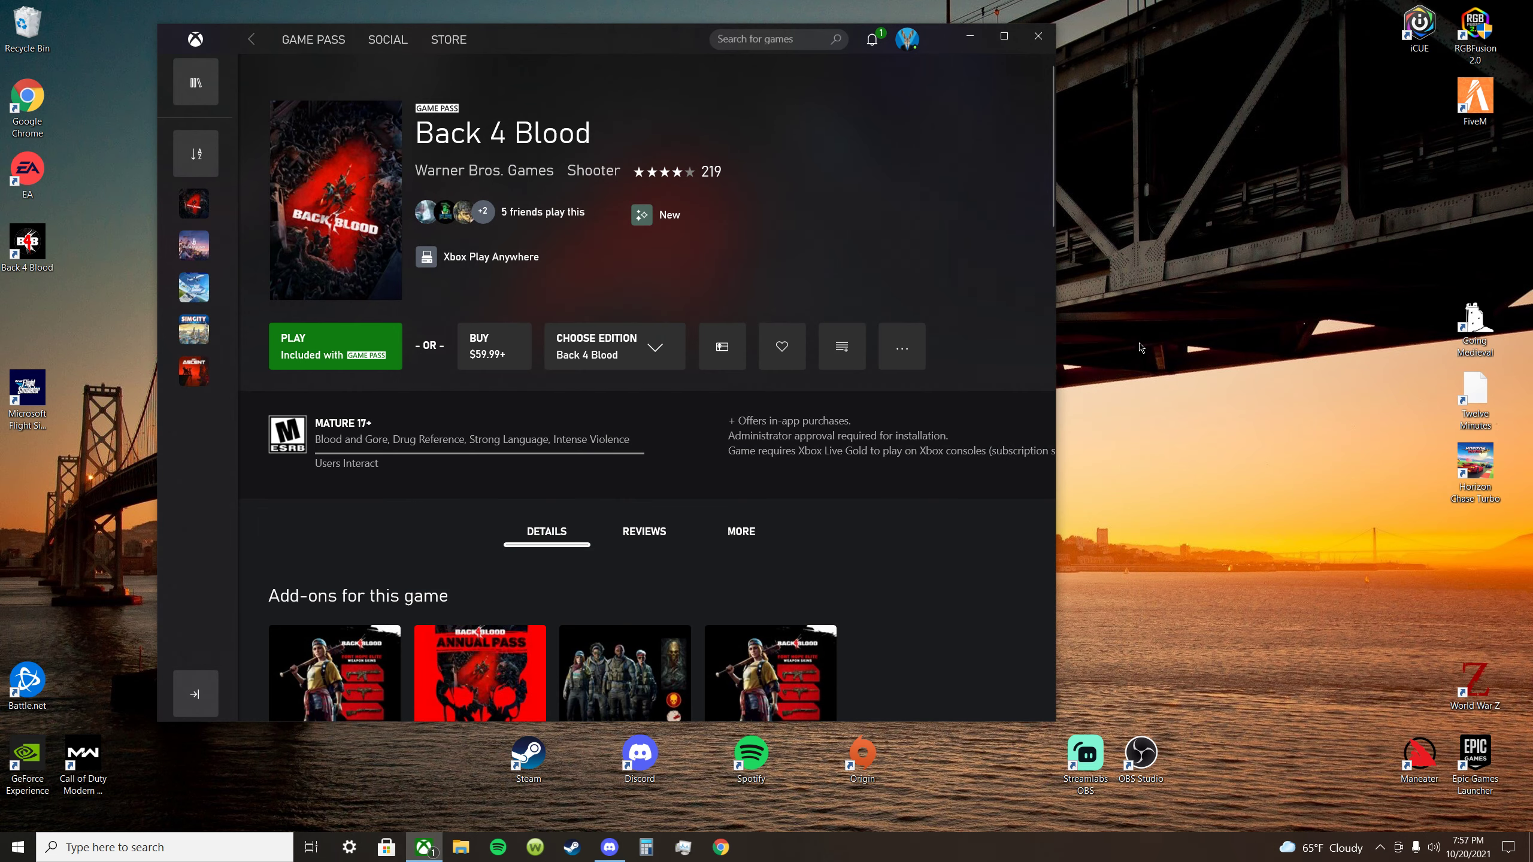
Close the Xbox app's window and quit its background instance completely
left_click(1038, 37)
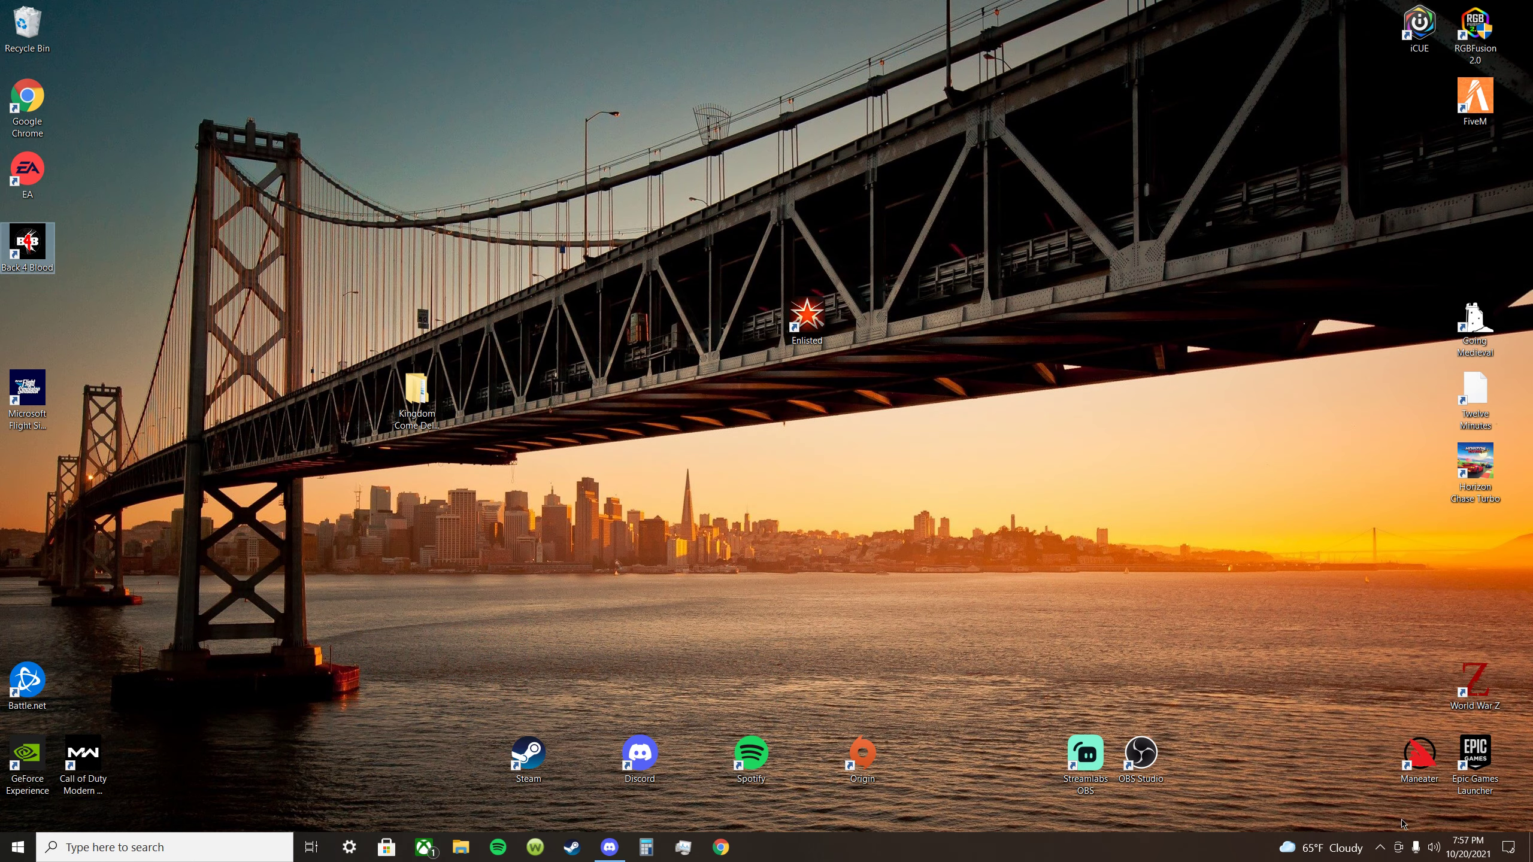
left_click(1380, 847)
right_click(1423, 791)
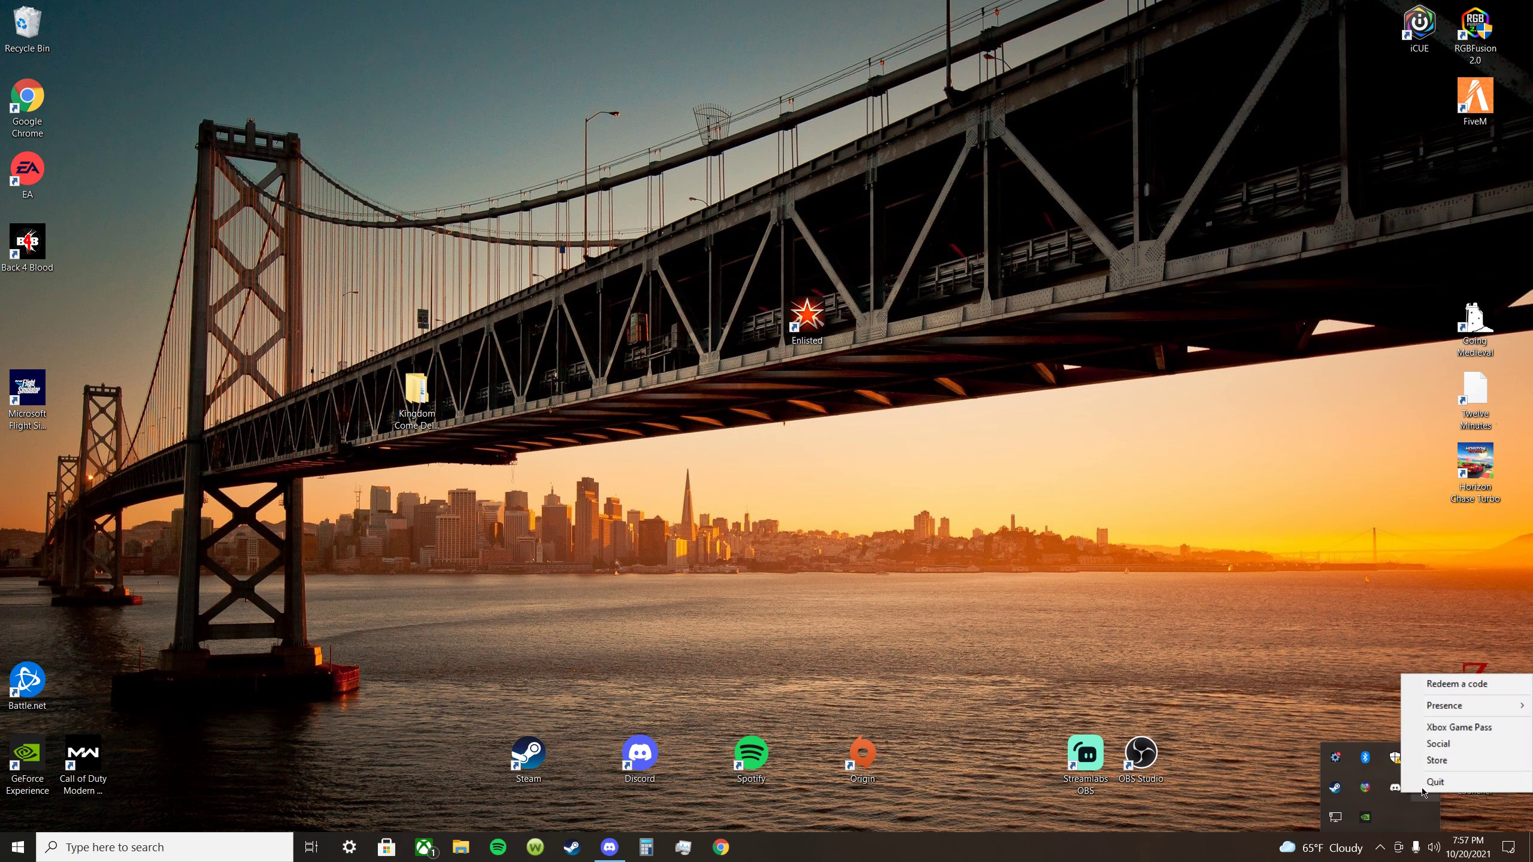
left_click(1434, 782)
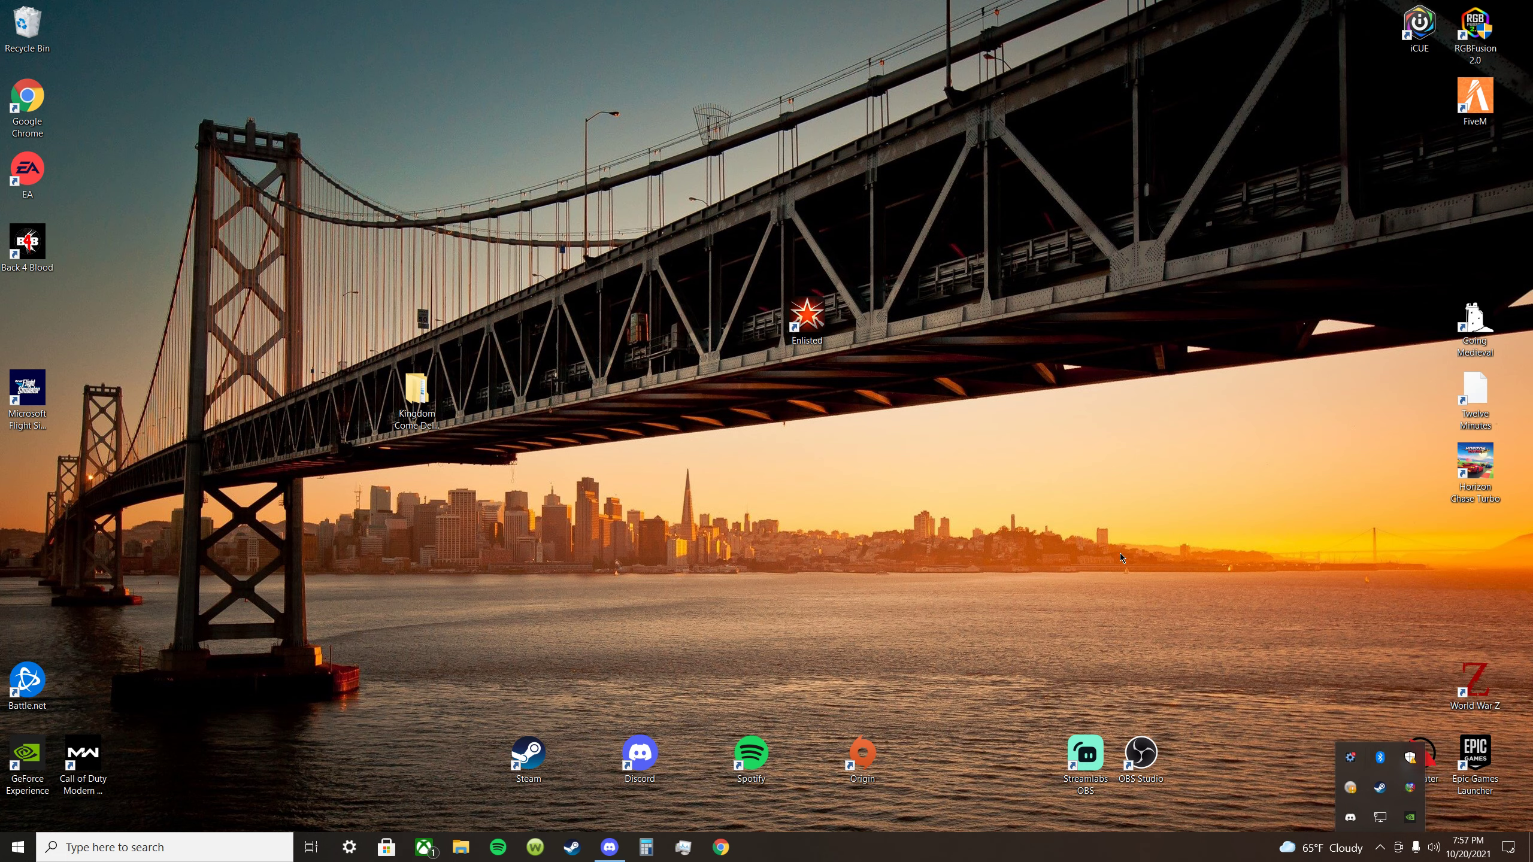
left_click(326, 523)
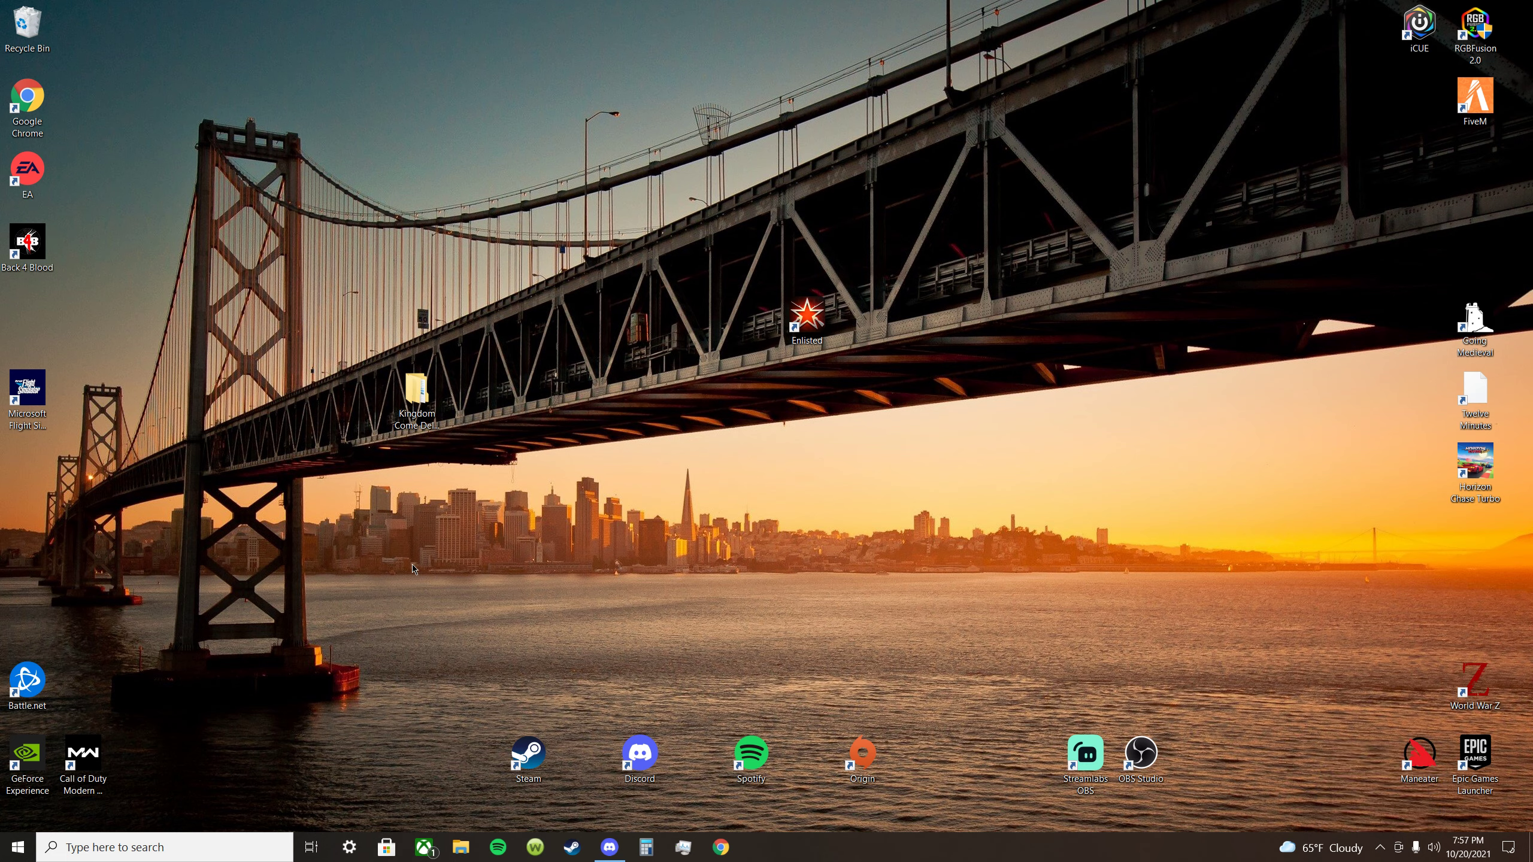
Reopen the Xbox app and launch Back 4 Blood directly from the list of installed games
left_click(425, 846)
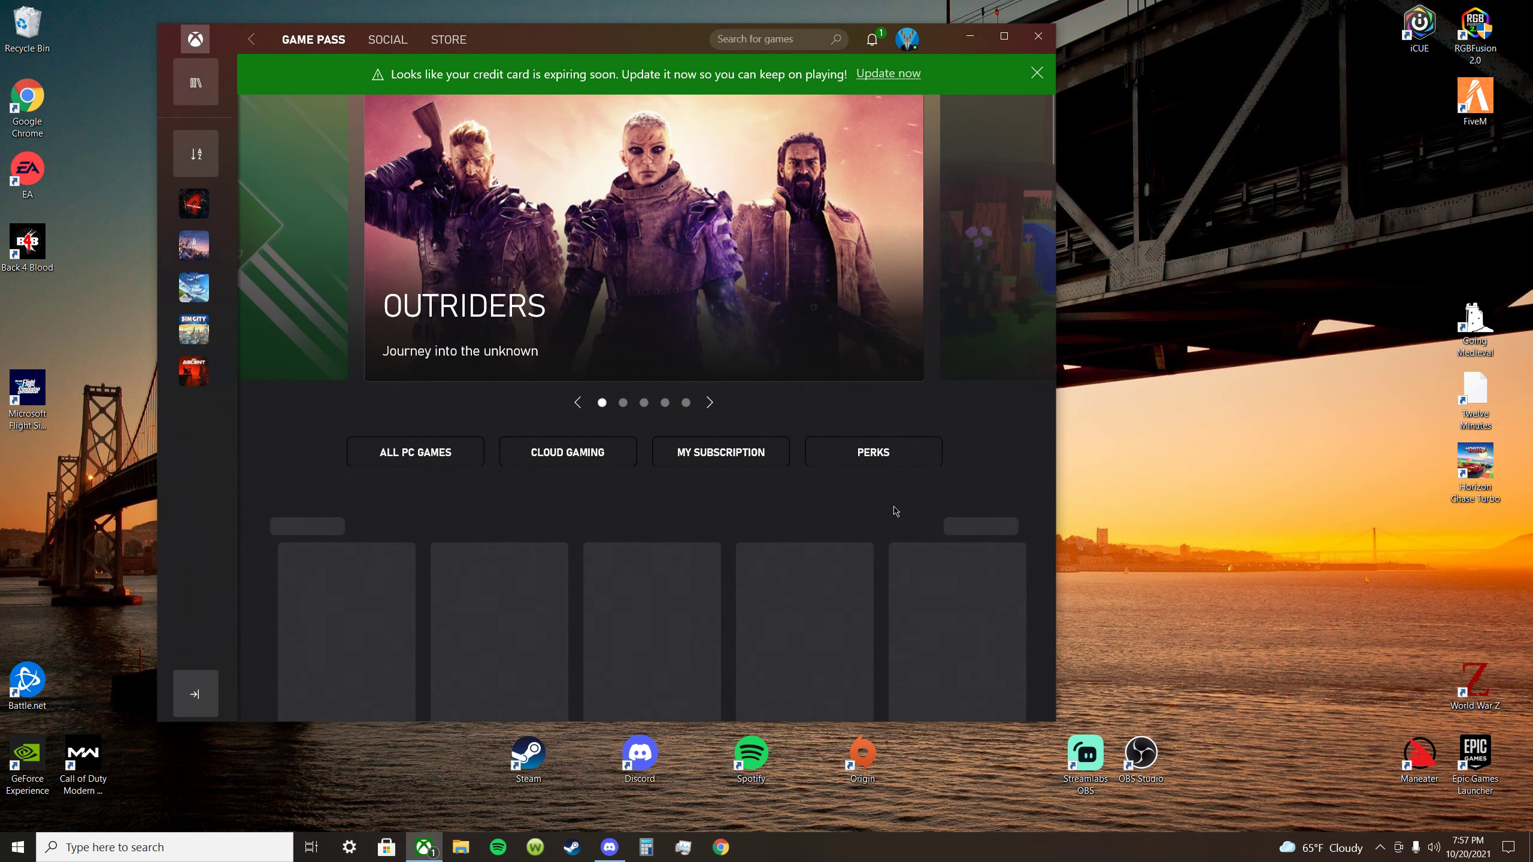
left_click(224, 205)
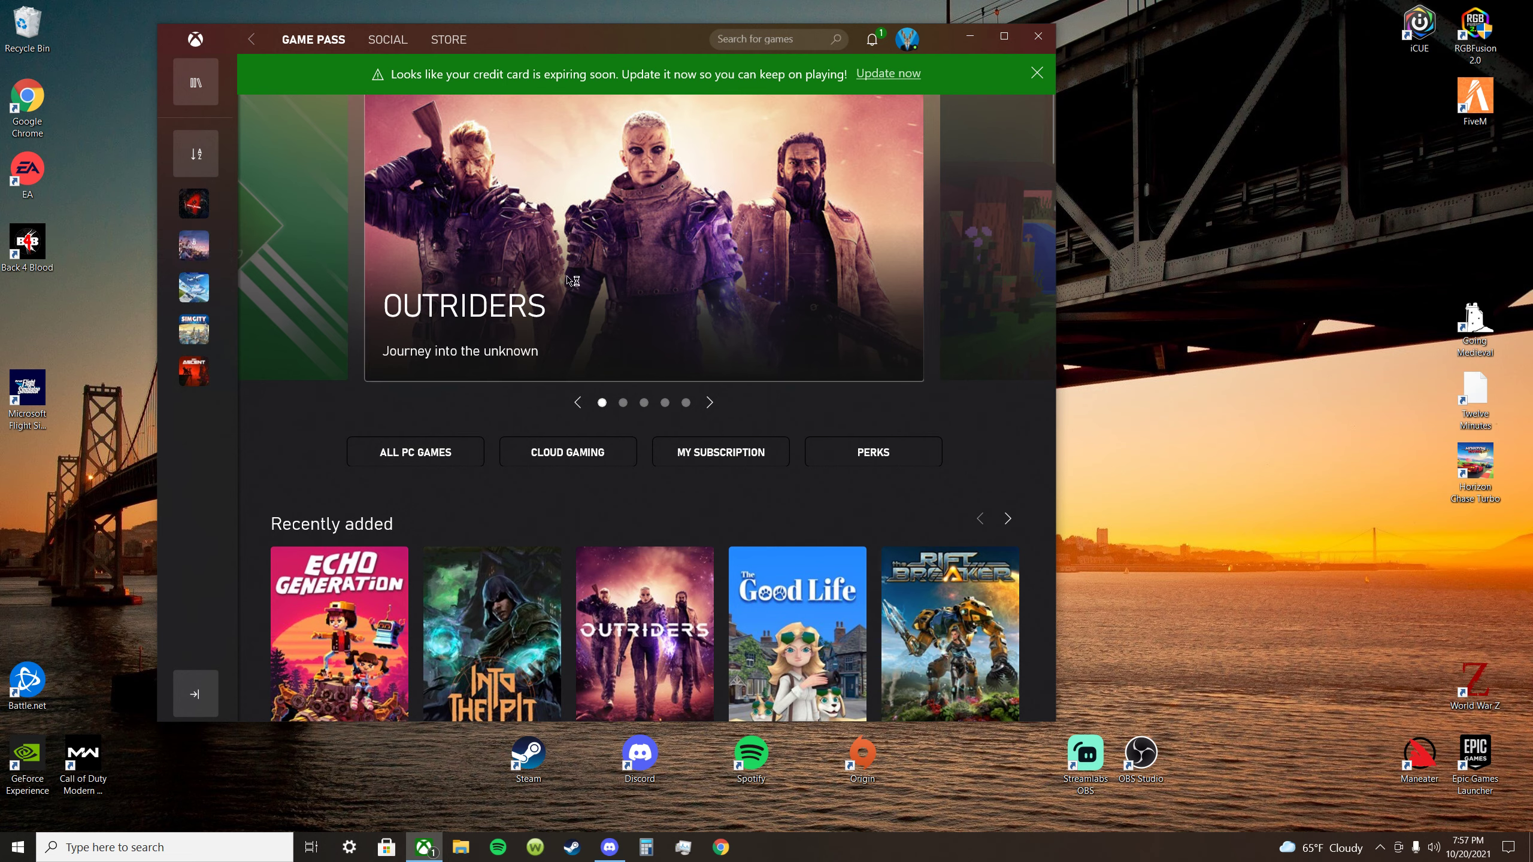
left_click(217, 252)
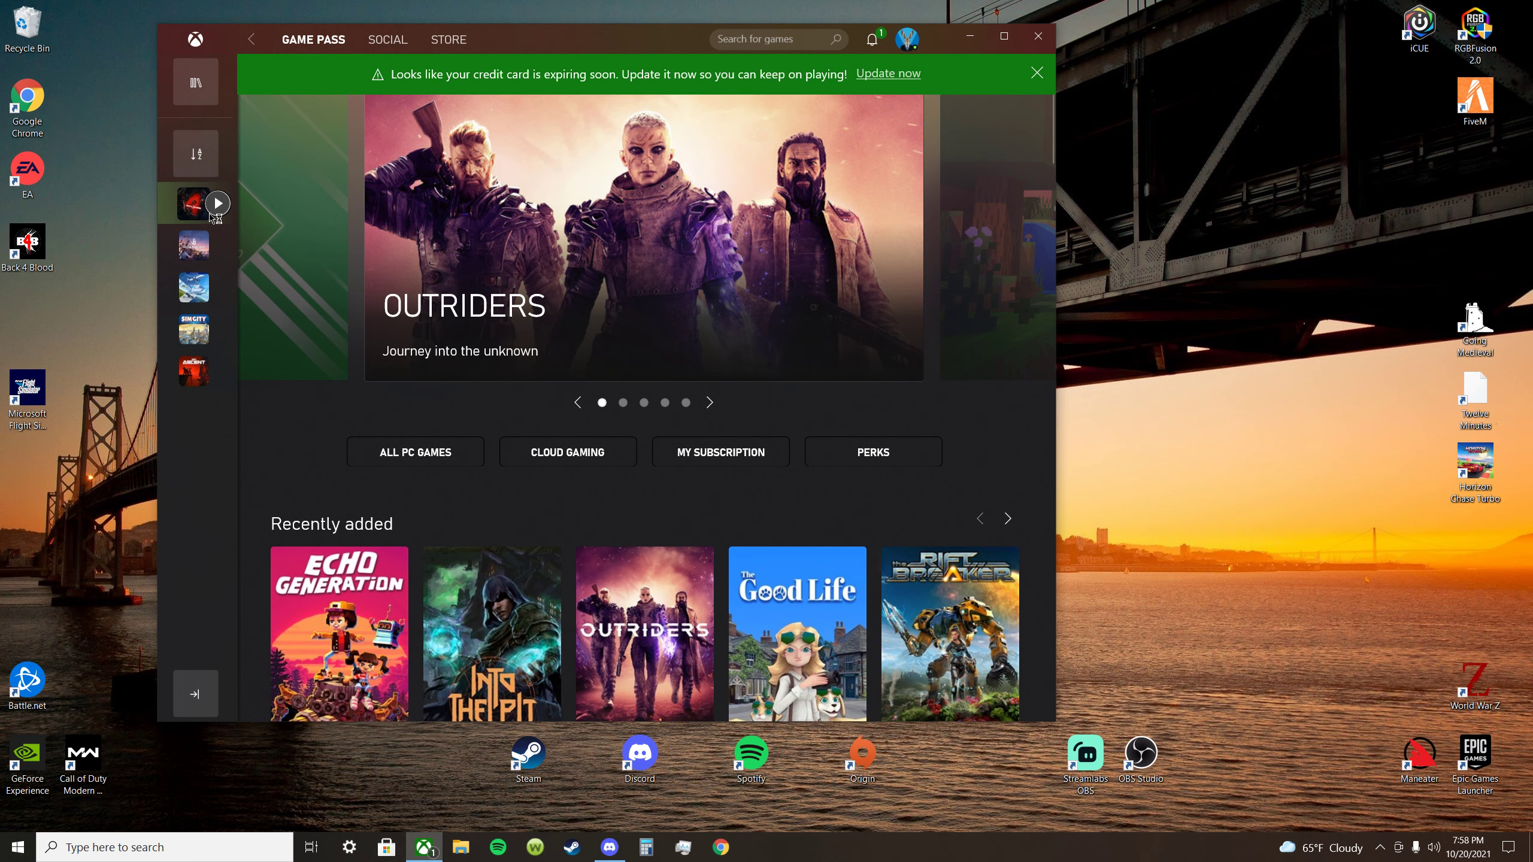
left_click(212, 210)
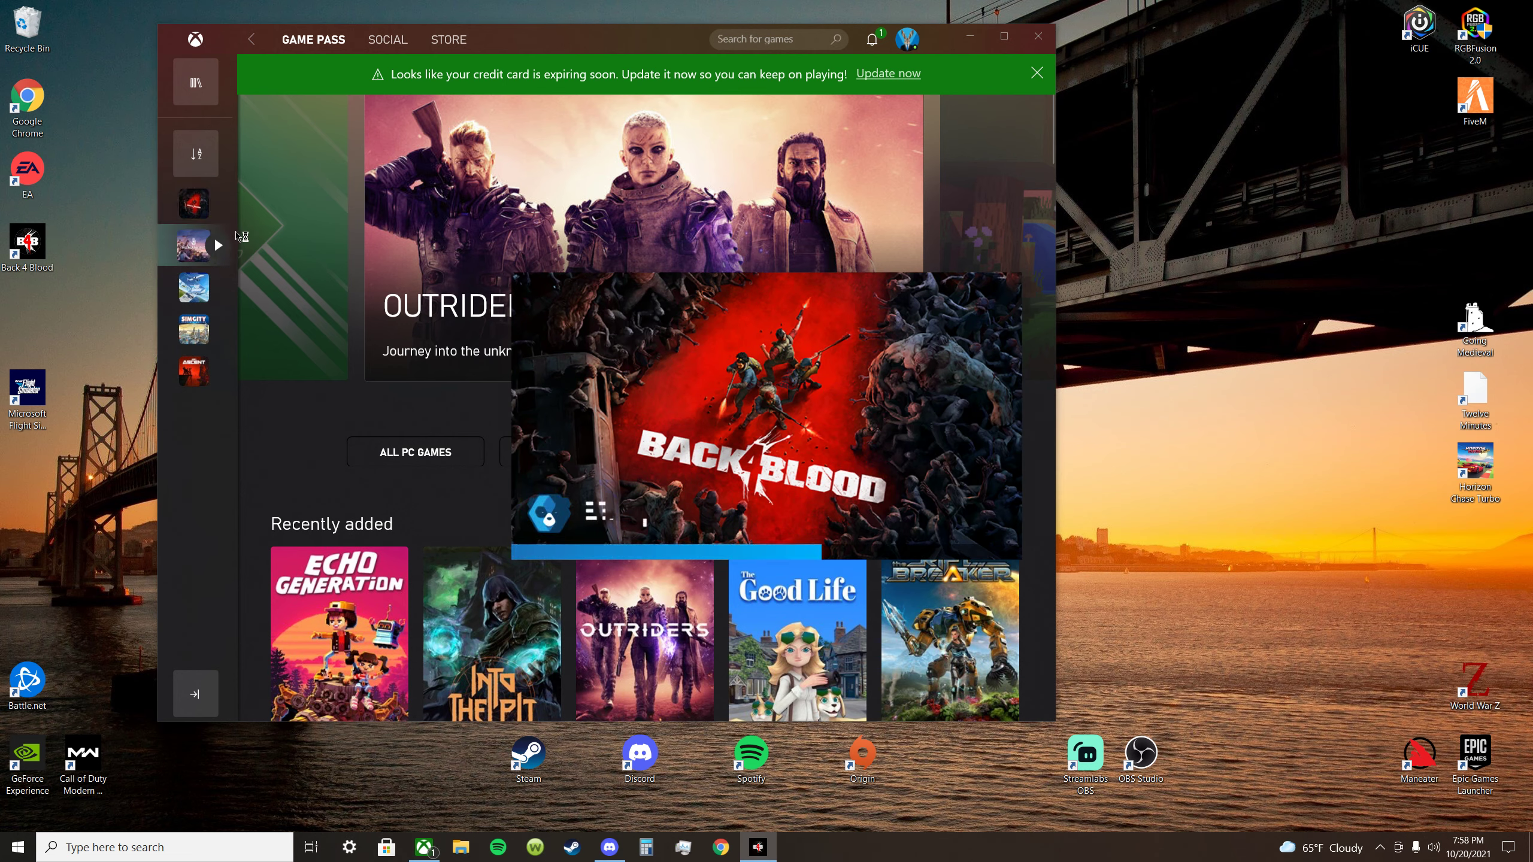